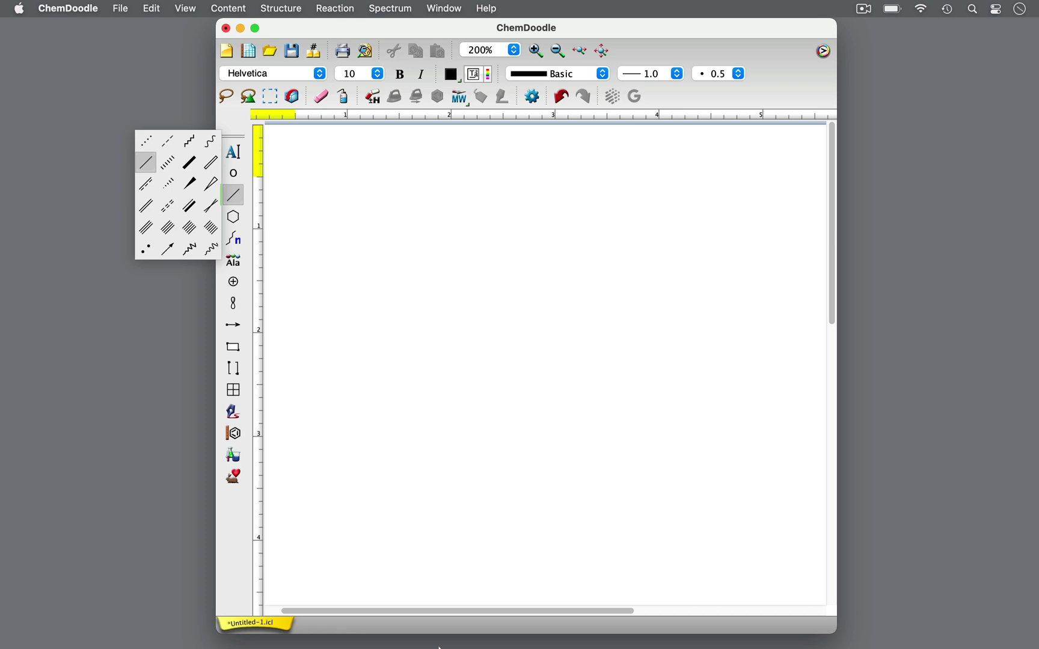
Step: Draw methane with four explicit hydrogens and label it with its IUPAC name, Methane
{"action": "left_click", "coordinate": [326, 200]}
{"action": "left_click", "coordinate": [373, 96]}
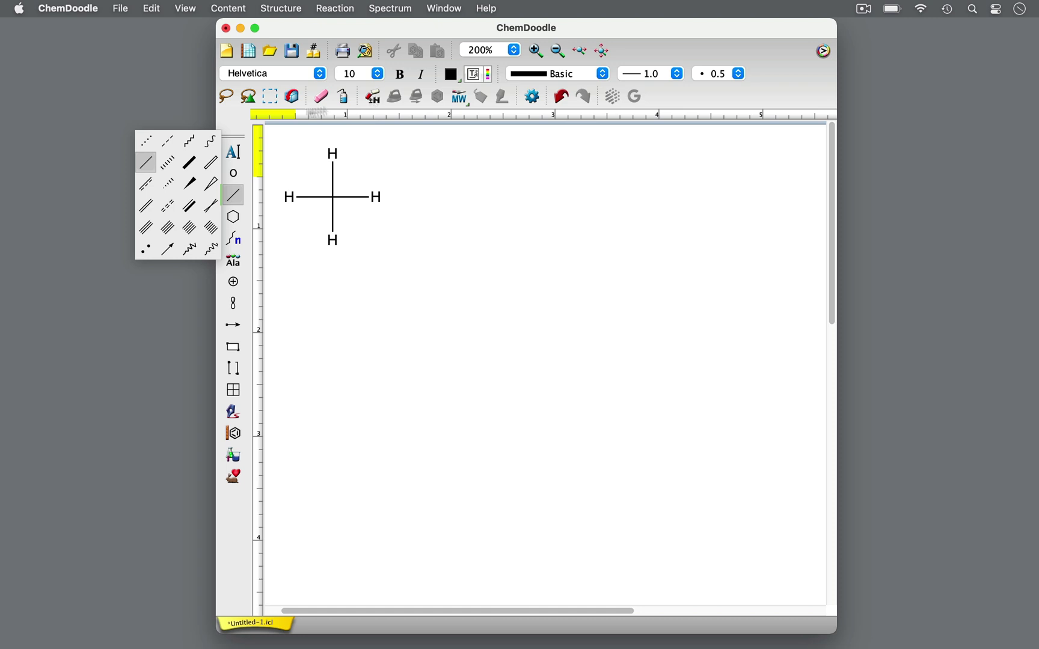
{"action": "double_click", "coordinate": [269, 98]}
{"action": "left_click", "coordinate": [482, 98]}
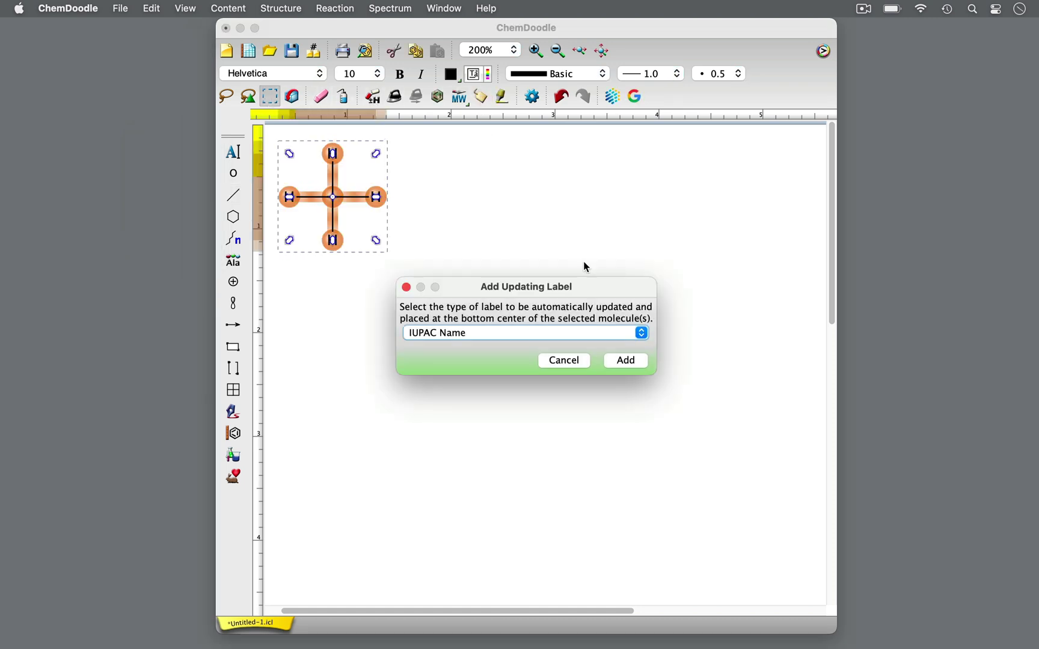
{"action": "left_click", "coordinate": [622, 360]}
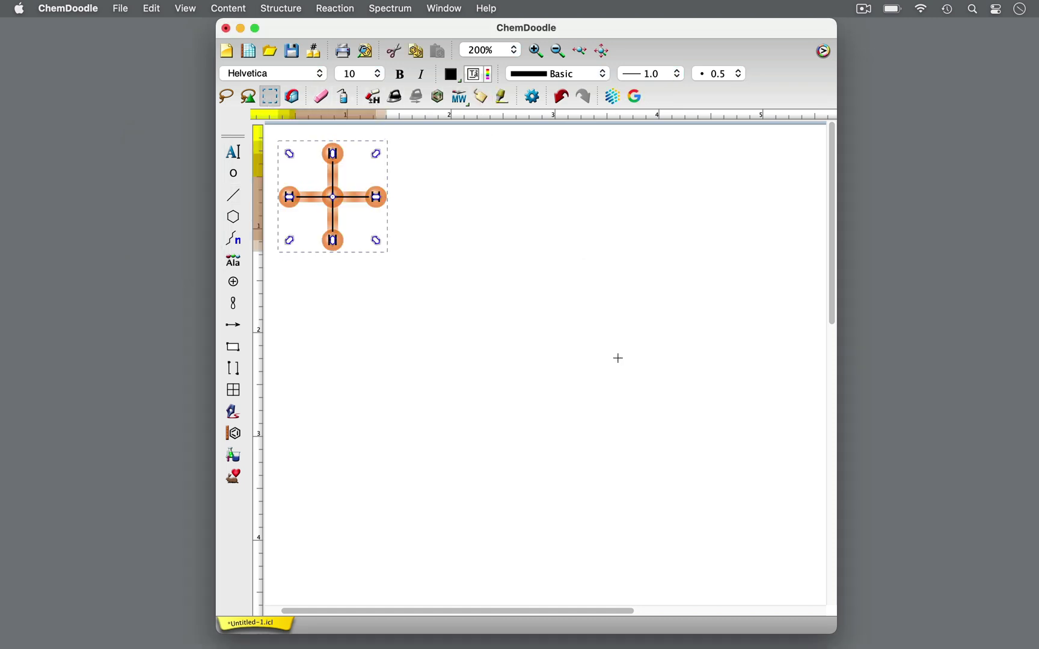
Step: Add a molecular formula label reading CH4 beneath the Methane name
{"action": "left_click", "coordinate": [476, 97]}
{"action": "left_click", "coordinate": [498, 331]}
{"action": "left_click", "coordinate": [502, 348]}
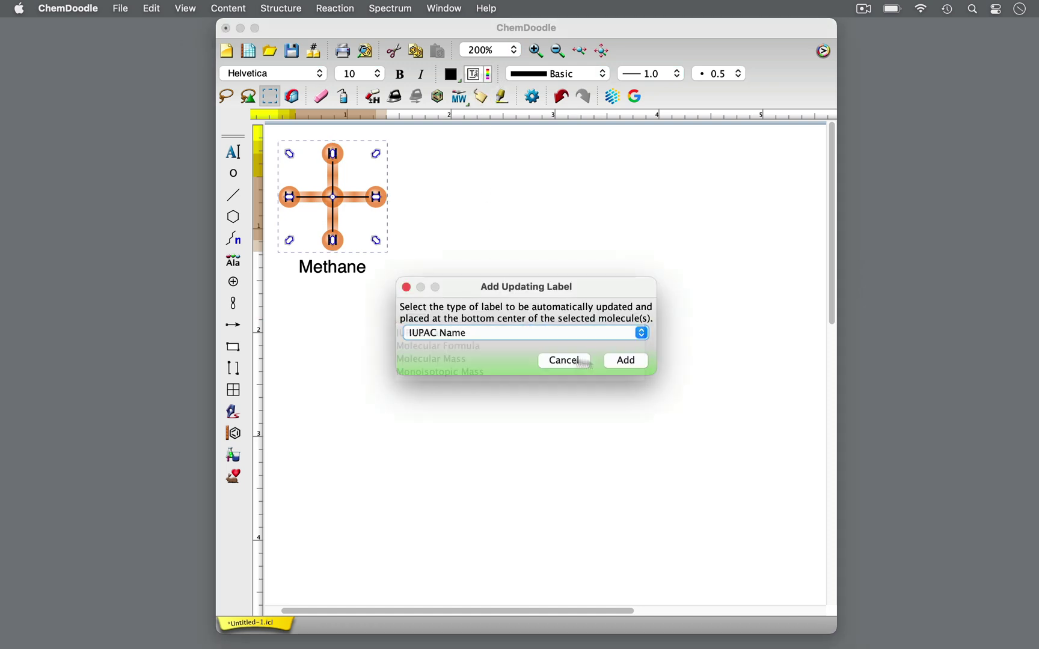
{"action": "left_click", "coordinate": [621, 361]}
{"action": "left_click", "coordinate": [427, 138]}
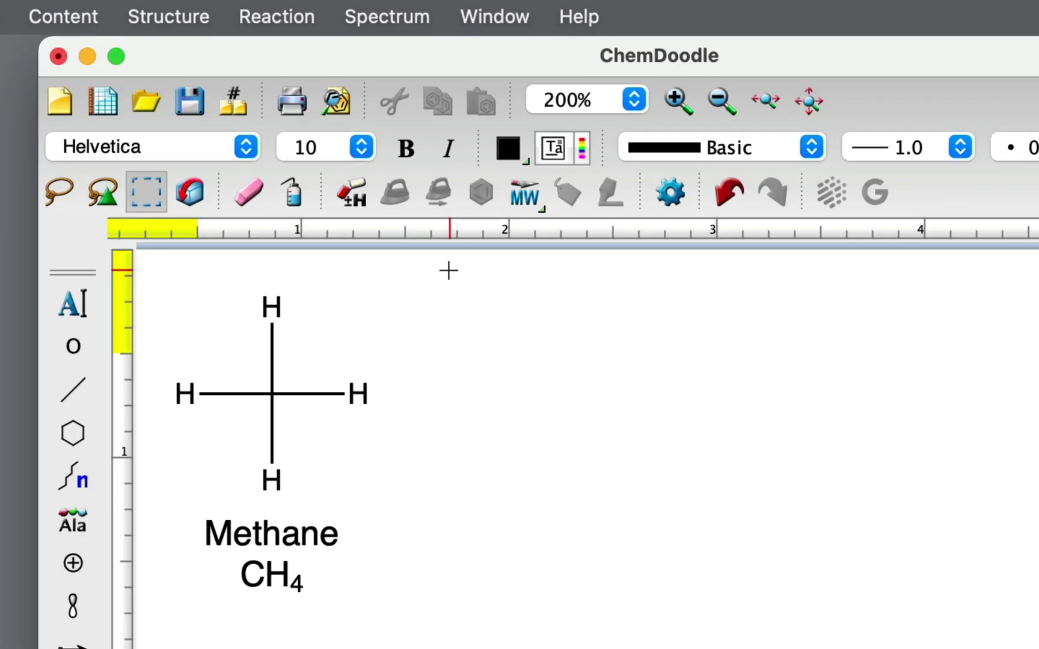
Step: Generate a simulated ¹H NMR spectrum for the selected methane
{"action": "left_click_drag", "start_coordinate": [448, 271], "coordinate": [160, 494]}
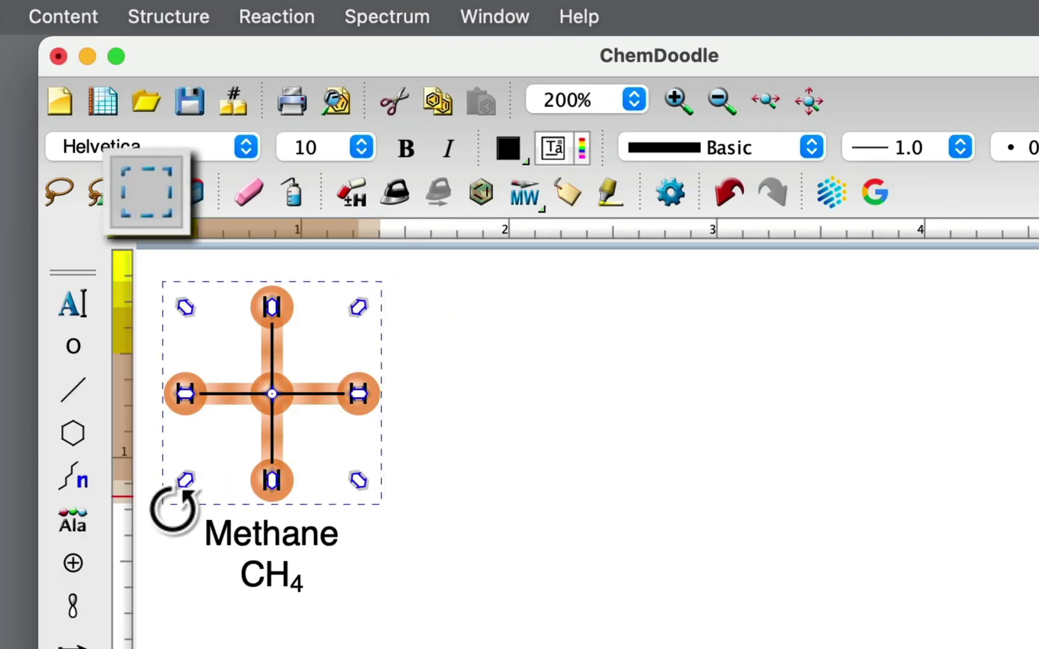
{"action": "left_click", "coordinate": [434, 21]}
{"action": "mouse_move", "coordinate": [439, 191]}
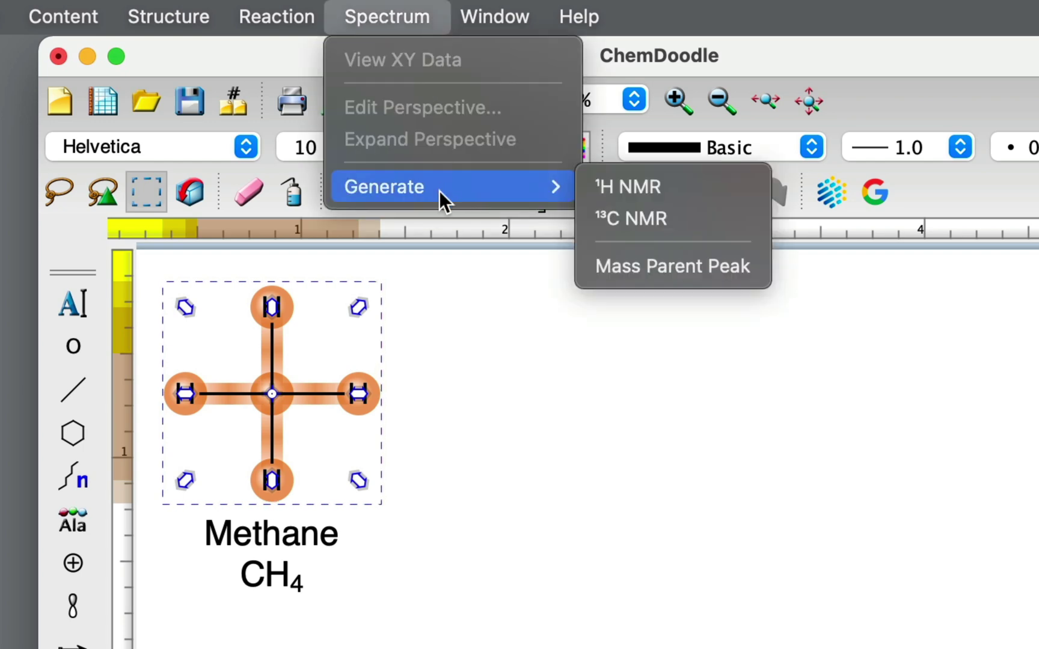
{"action": "left_click", "coordinate": [688, 191]}
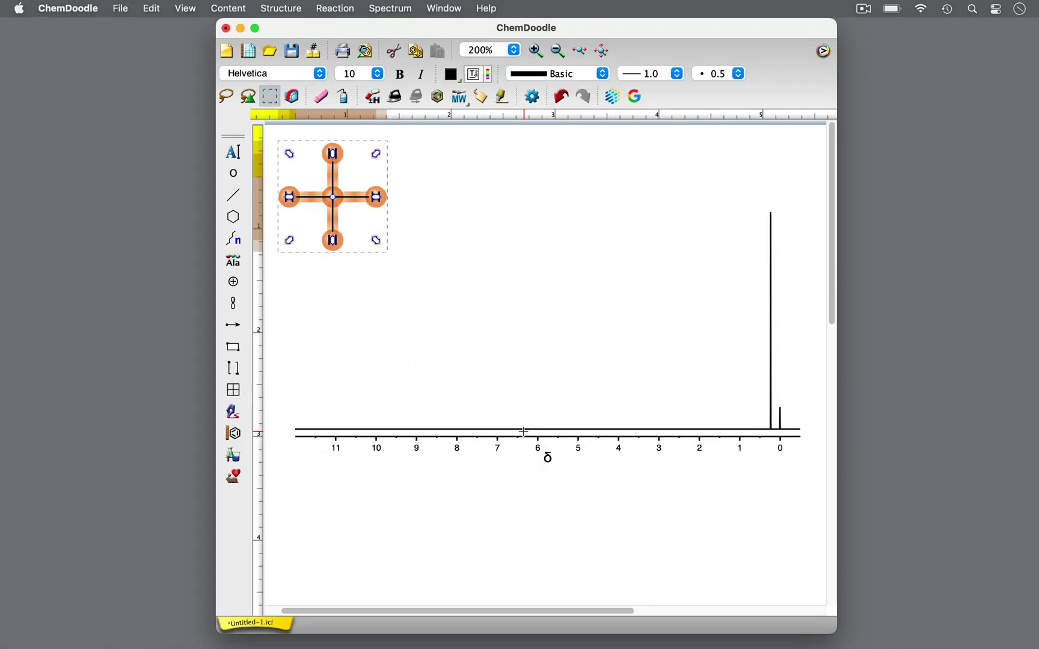
Step: Send the spectrum behind the Methane and CH4 labels so they show
{"action": "right_click", "coordinate": [523, 431]}
{"action": "mouse_move", "coordinate": [580, 524]}
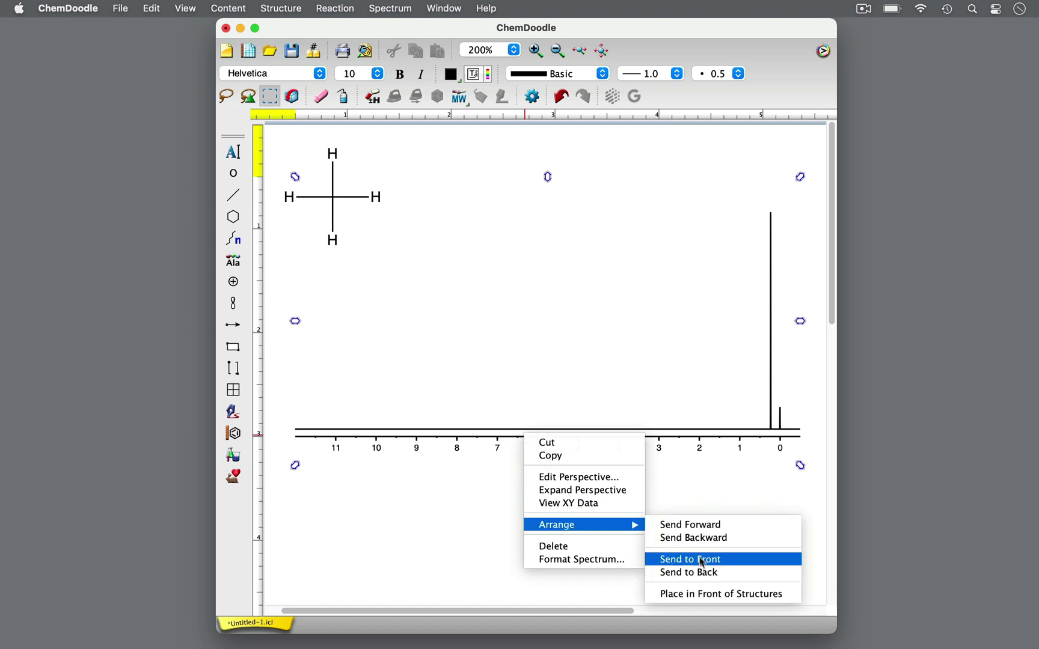
{"action": "left_click", "coordinate": [695, 569]}
{"action": "left_click", "coordinate": [823, 51]}
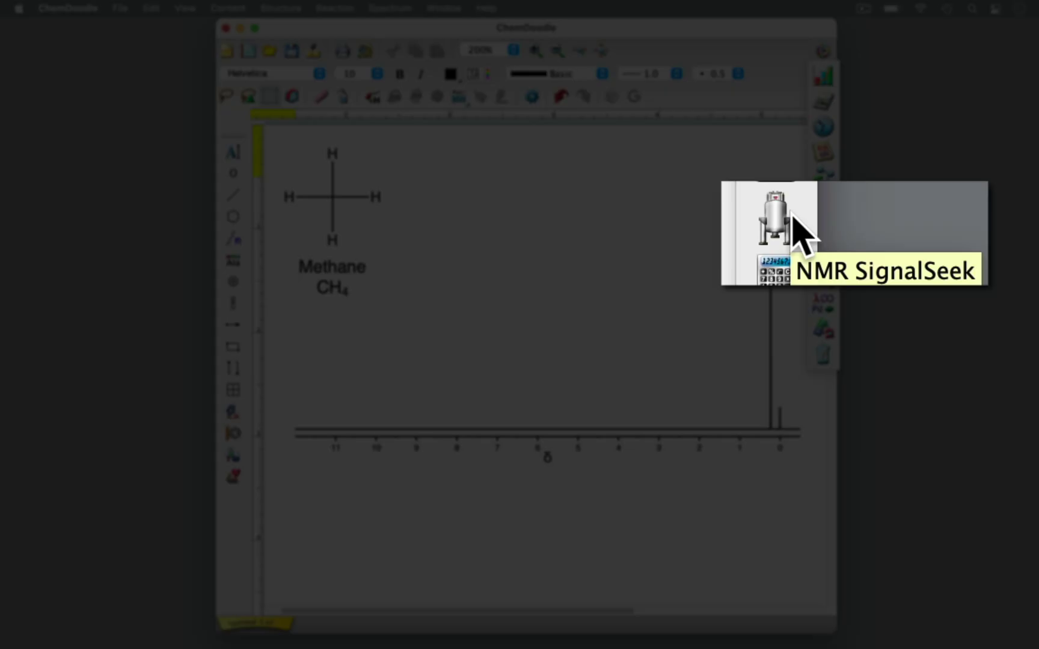
Step: Launch NMR SignalSeek, load methane into it, and shift its window left
{"action": "left_click", "coordinate": [828, 231]}
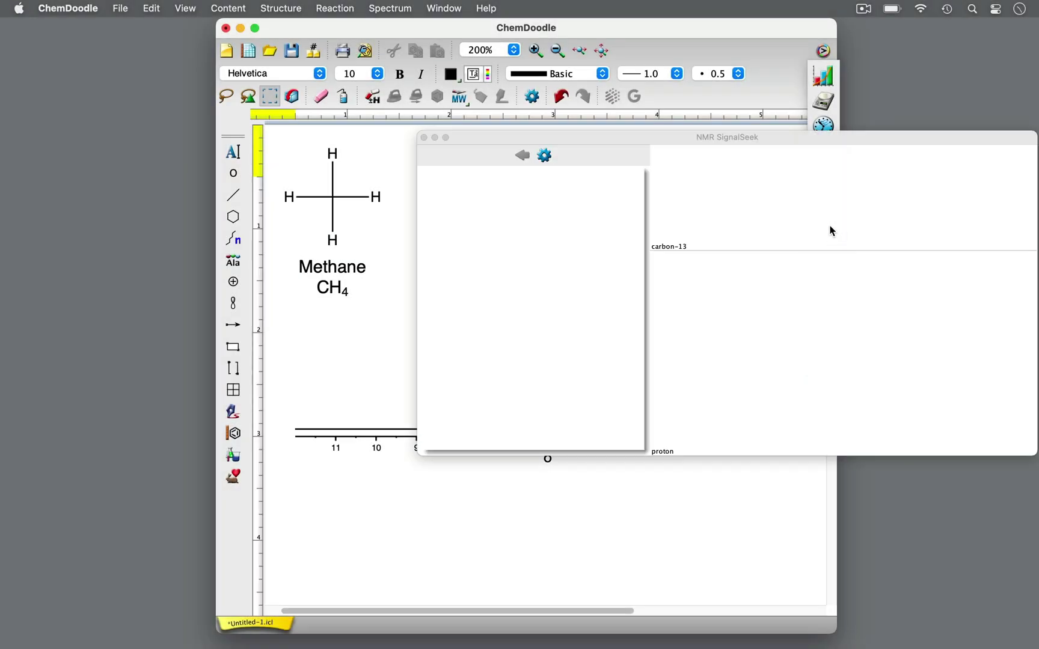
{"action": "left_click_drag", "start_coordinate": [279, 140], "coordinate": [545, 278]}
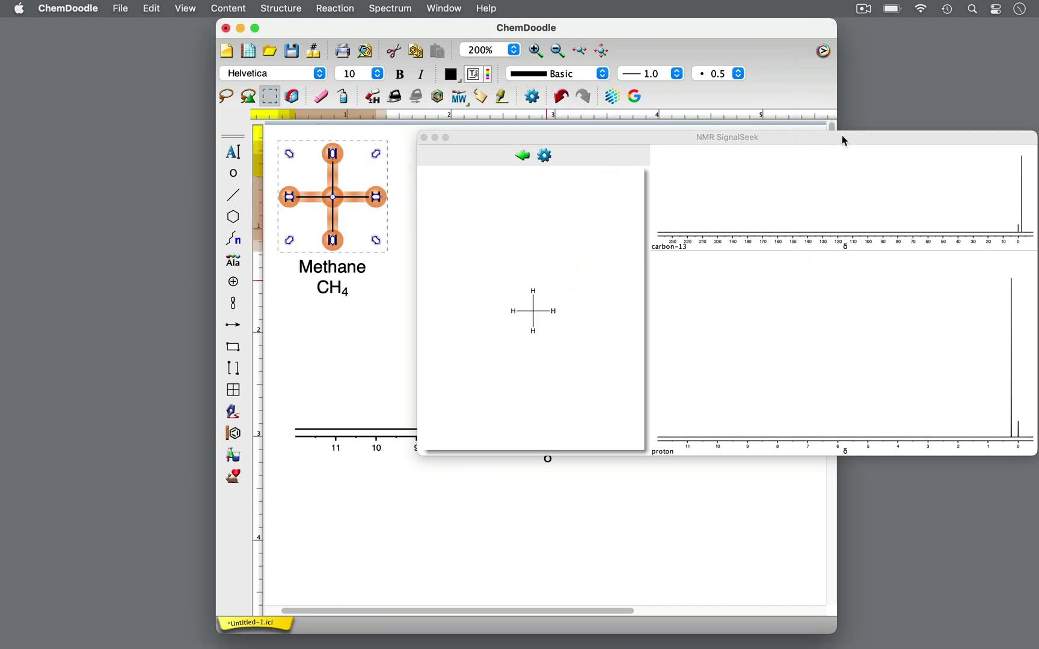
{"action": "left_click_drag", "start_coordinate": [844, 139], "coordinate": [700, 144]}
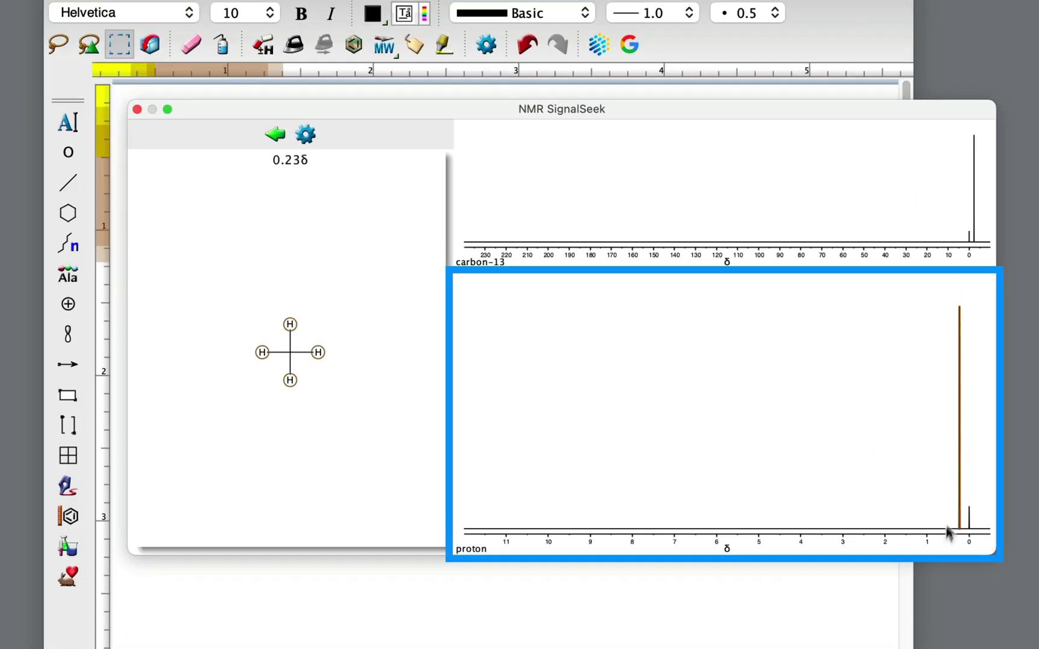
Step: Zoom the SignalSeek proton spectrum in to the 0–1.1 ppm range
{"action": "left_click", "coordinate": [971, 487]}
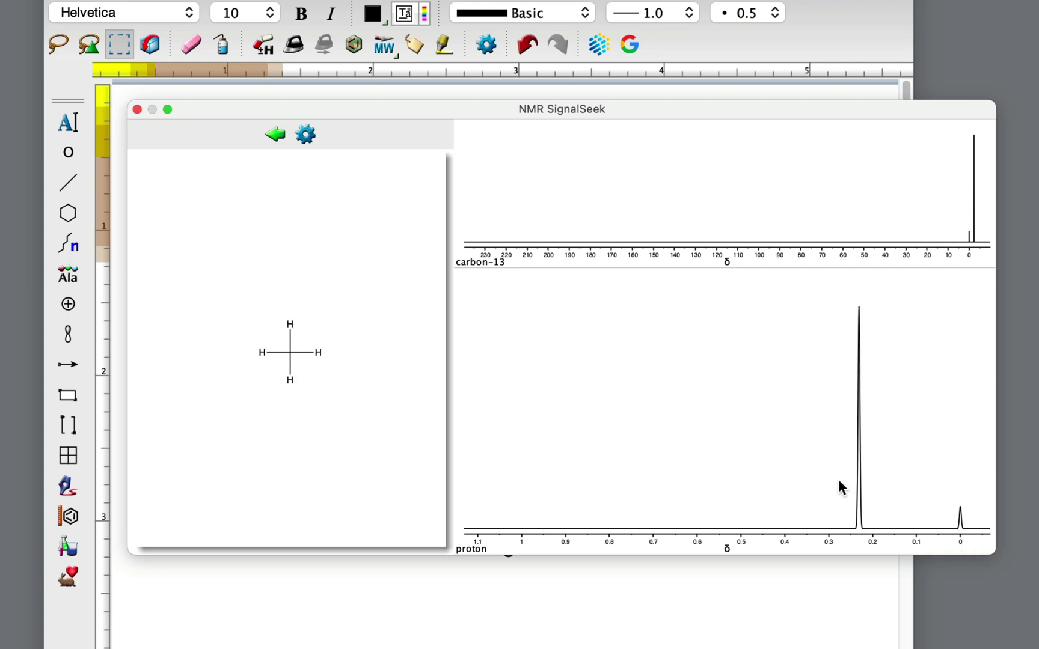
Step: Zoom around the 0.23 δ peak to see its four linked hydrogens, then reset the range
{"action": "left_click", "coordinate": [875, 484]}
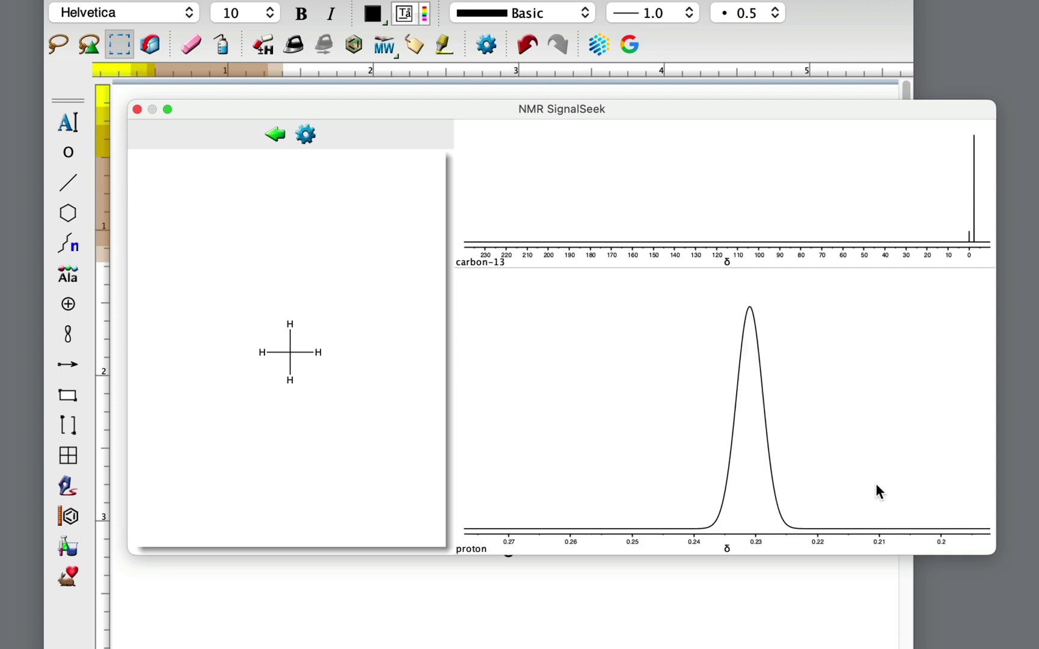
{"action": "mouse_move", "coordinate": [751, 484]}
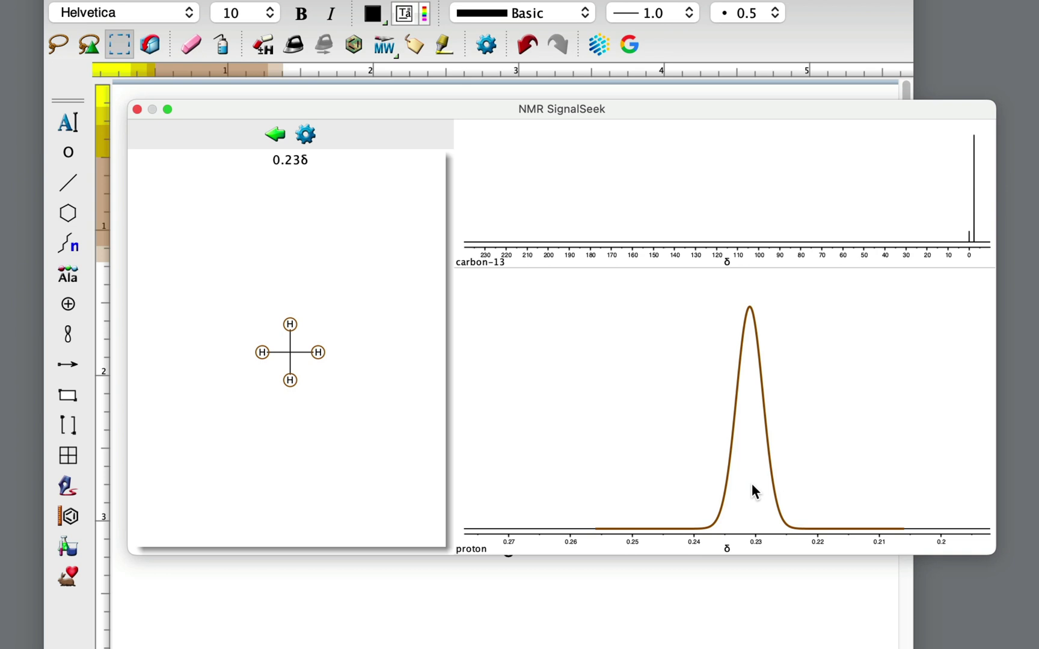
{"action": "double_click", "coordinate": [751, 483]}
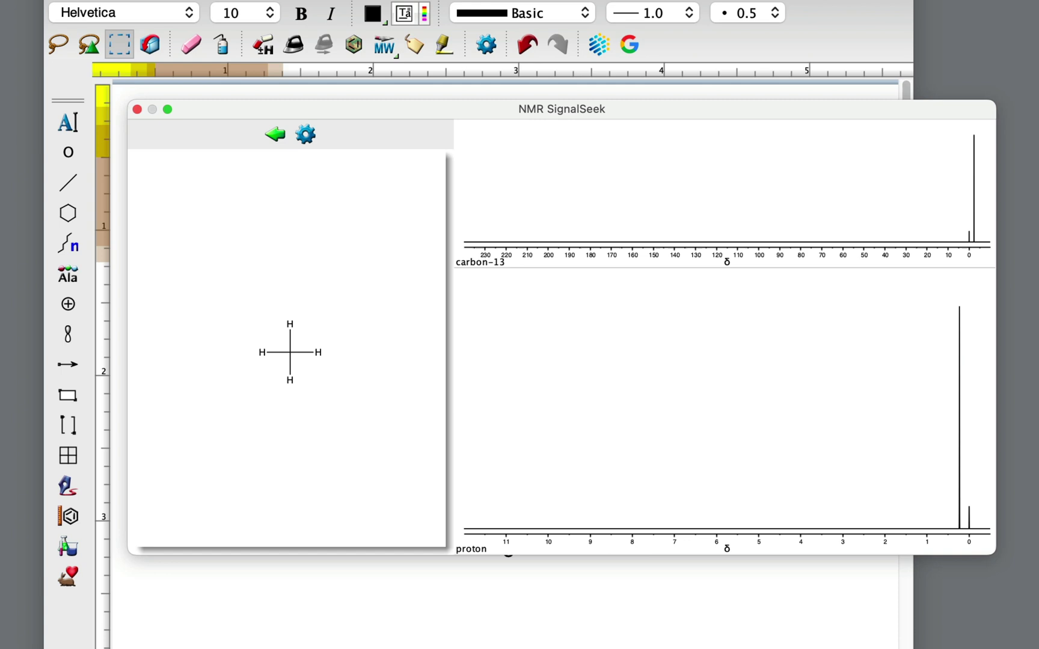
Step: Close SignalSeek, add two single bonds to make propane, and show all eight hydrogens
{"action": "left_click", "coordinate": [137, 108]}
{"action": "left_click", "coordinate": [416, 492]}
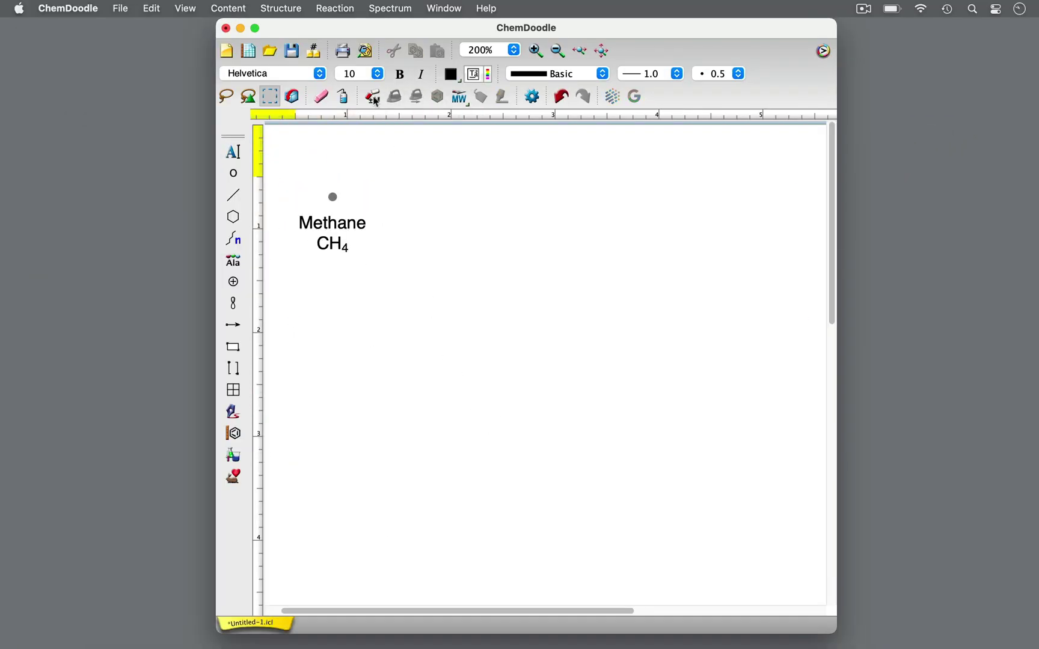
{"action": "left_click", "coordinate": [233, 195]}
{"action": "left_click", "coordinate": [333, 196]}
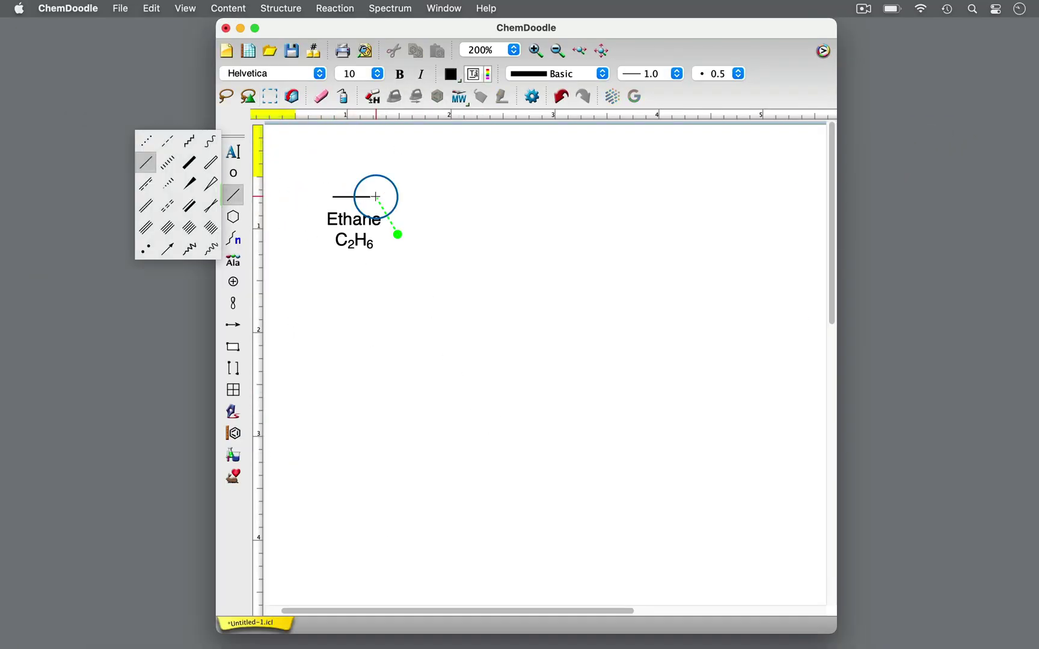
{"action": "left_click", "coordinate": [375, 196]}
{"action": "double_click", "coordinate": [226, 96]}
{"action": "left_click", "coordinate": [372, 96]}
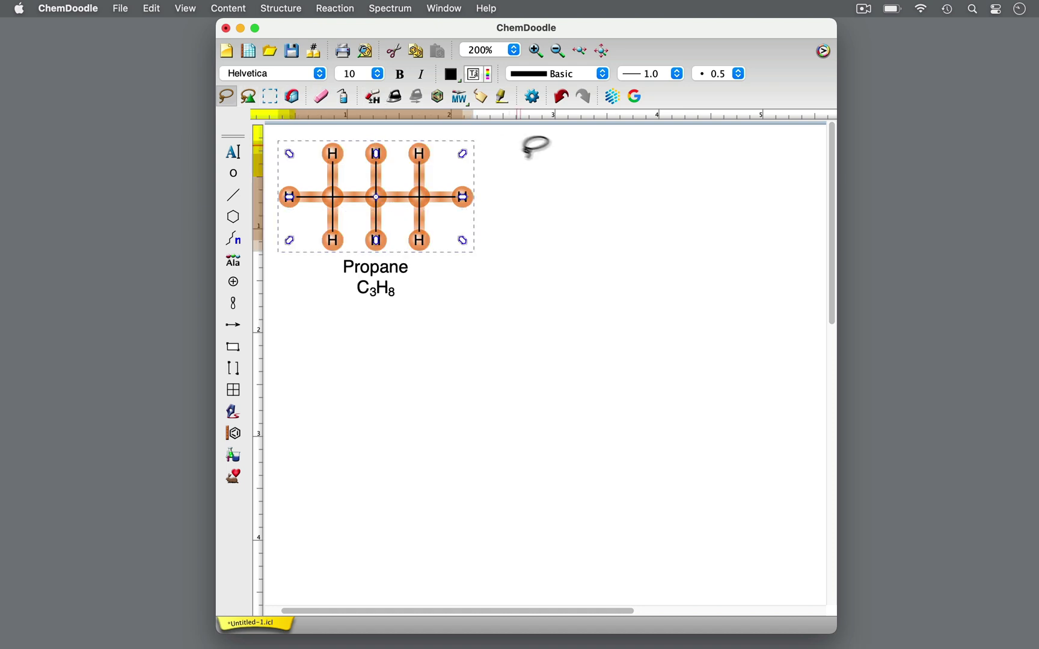
{"action": "left_click", "coordinate": [533, 143]}
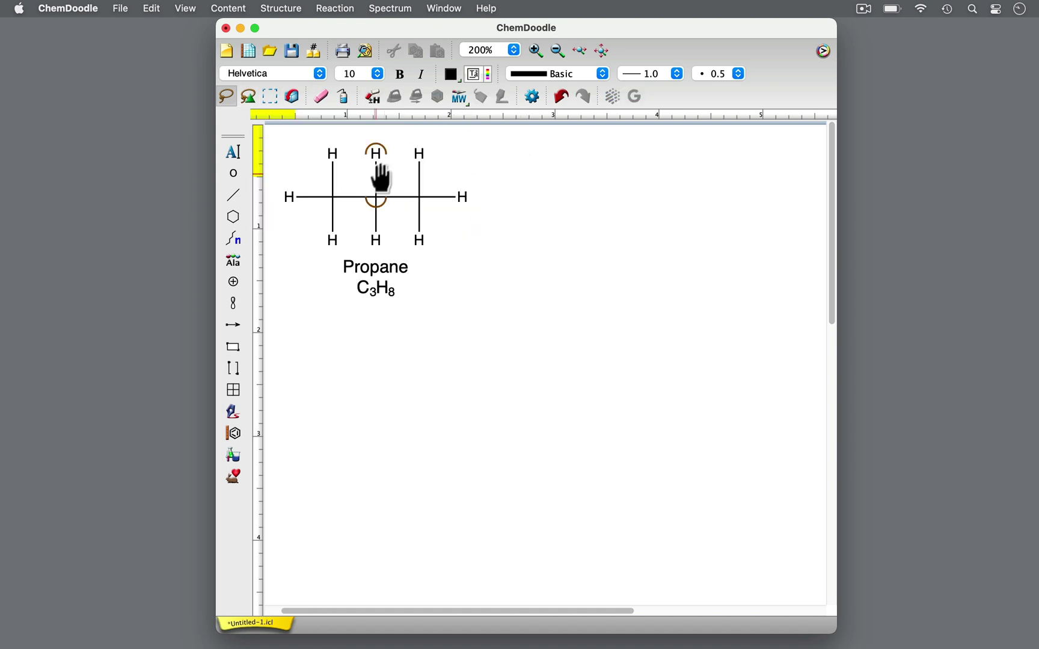
Step: Colour propane's two middle hydrogens blue
{"action": "left_click", "coordinate": [376, 153]}
{"action": "left_click", "coordinate": [375, 241]}
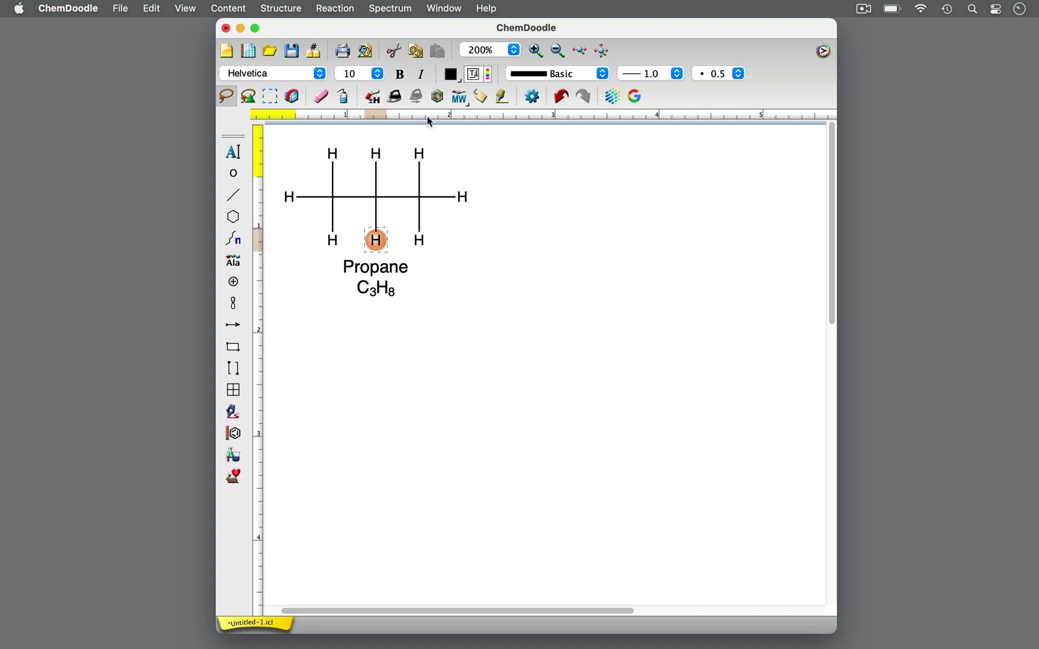
{"action": "left_click", "coordinate": [376, 153], "text": "shift"}
{"action": "left_click", "coordinate": [451, 77]}
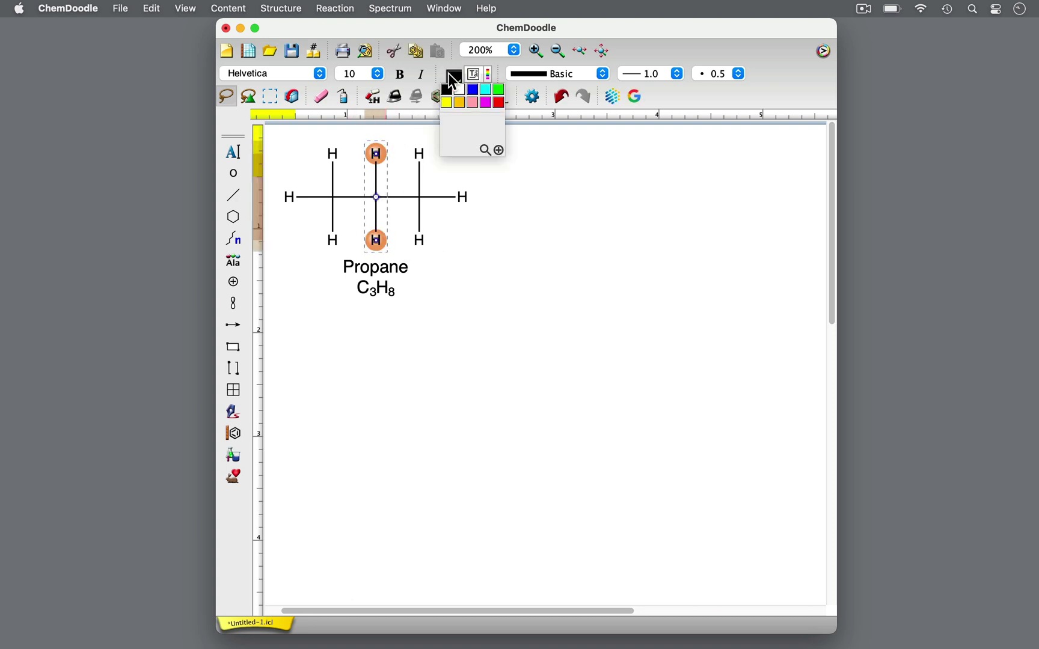
{"action": "left_click", "coordinate": [464, 86]}
Step: Colour the six hydrogens on the end carbons red
{"action": "mouse_move", "coordinate": [336, 143]}
{"action": "left_mouse_down"}
{"action": "mouse_move", "coordinate": [278, 219]}
{"action": "mouse_move", "coordinate": [352, 171]}
{"action": "mouse_move", "coordinate": [348, 145]}
{"action": "left_mouse_up"}
{"action": "mouse_move", "coordinate": [454, 141]}
{"action": "left_mouse_down"}
{"action": "mouse_move", "coordinate": [493, 231]}
{"action": "mouse_move", "coordinate": [443, 144]}
{"action": "mouse_move", "coordinate": [454, 142]}
{"action": "left_mouse_up"}
{"action": "left_click", "coordinate": [451, 74]}
{"action": "left_click", "coordinate": [496, 102]}
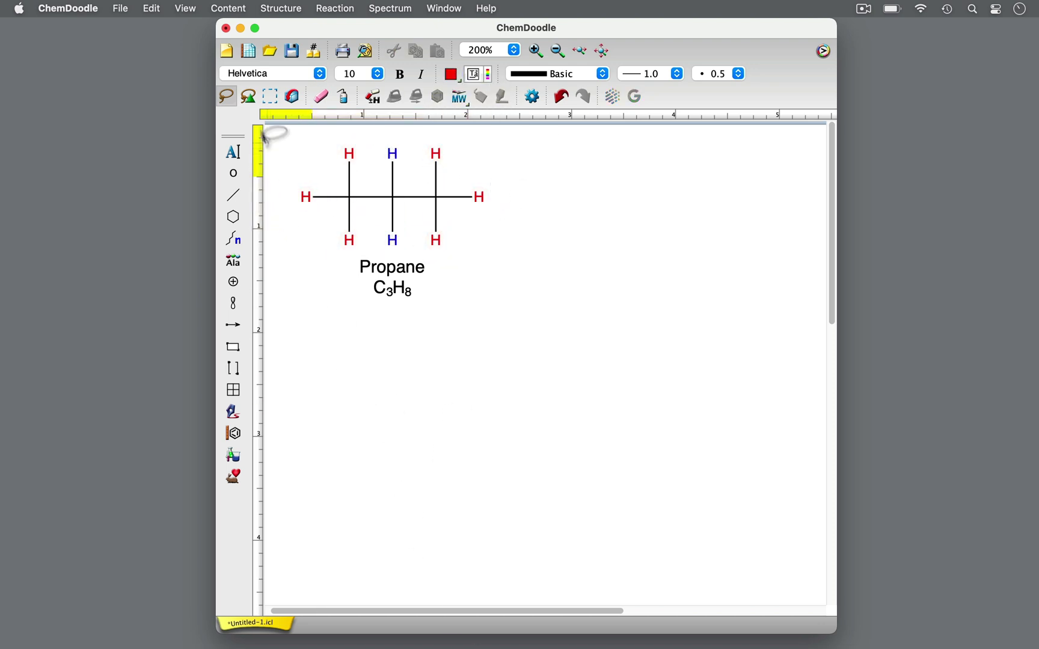
Step: Check the central CH2 group selection, then select the whole propane molecule
{"action": "left_click", "coordinate": [270, 96]}
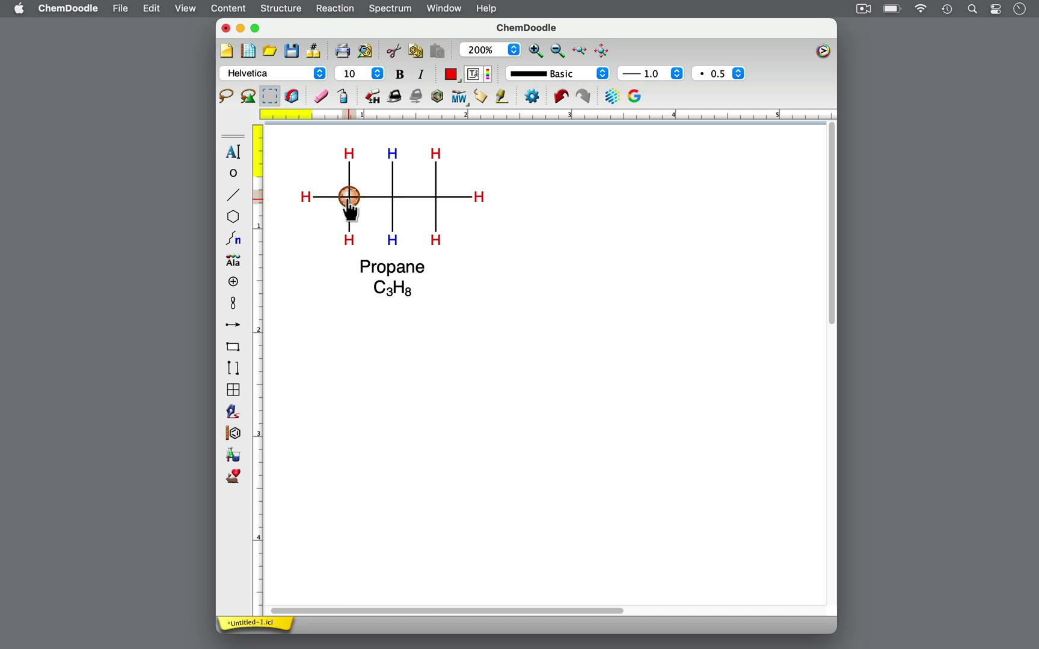
{"action": "left_click_drag", "start_coordinate": [383, 133], "coordinate": [402, 247]}
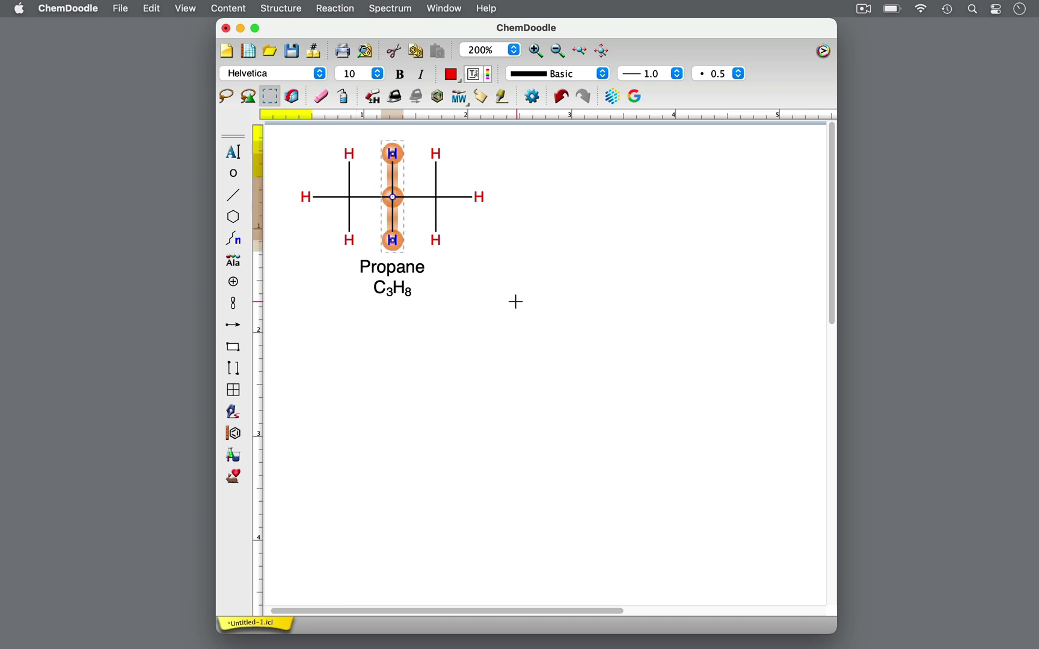
{"action": "left_click", "coordinate": [472, 217]}
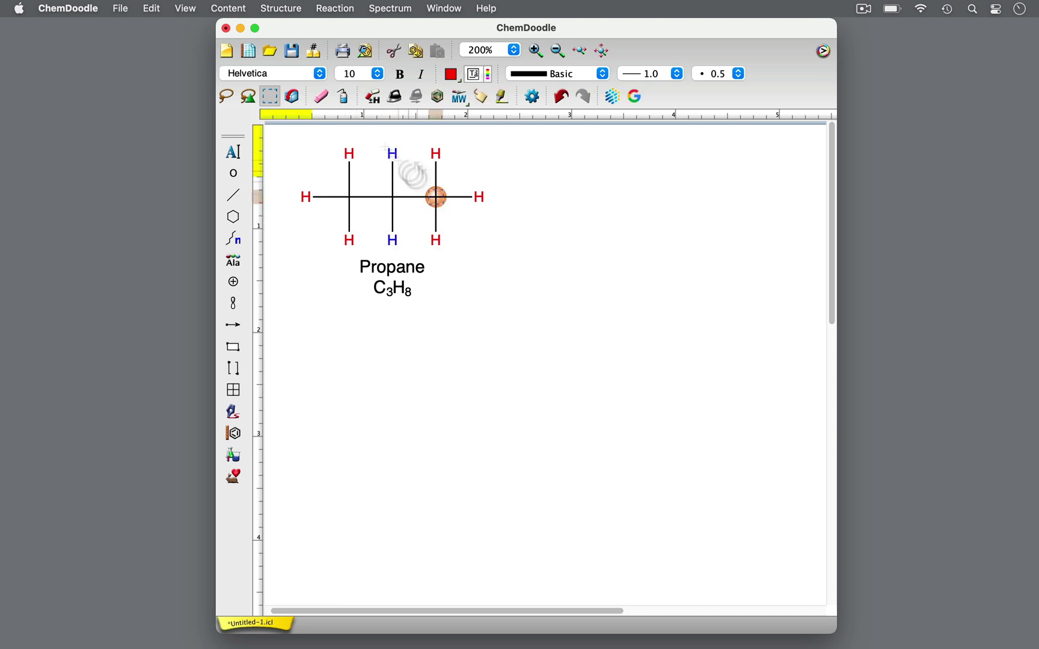
{"action": "left_click_drag", "start_coordinate": [385, 147], "coordinate": [430, 264]}
{"action": "left_click", "coordinate": [526, 361]}
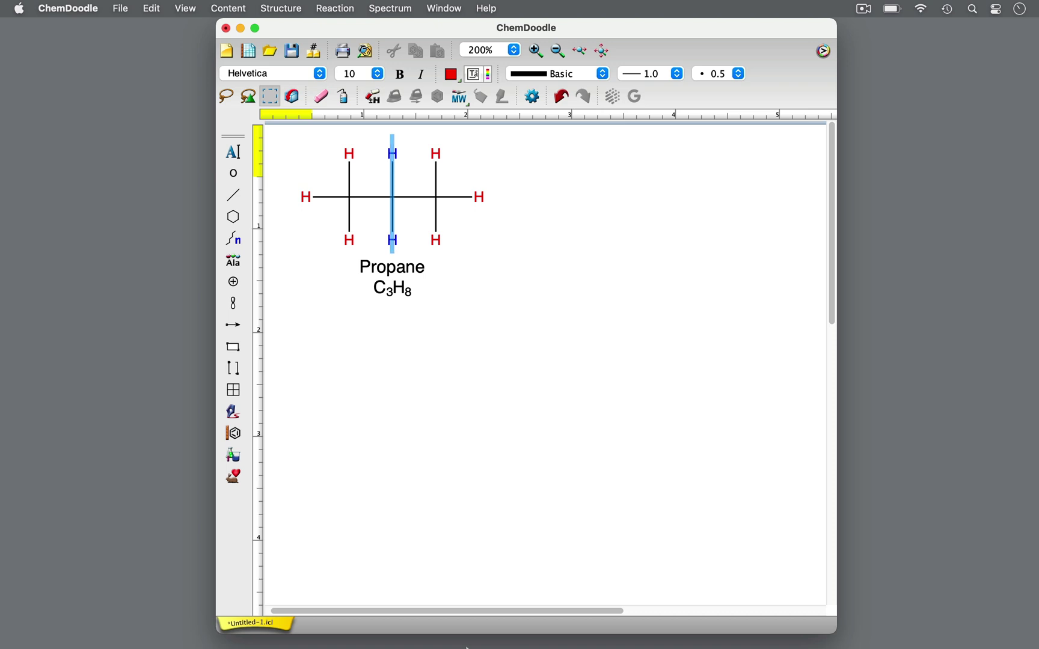
{"action": "left_click_drag", "start_coordinate": [271, 139], "coordinate": [505, 255]}
Step: Reset the drawing colour to black and open NMR SignalSeek for propane, moved left
{"action": "left_click", "coordinate": [452, 75]}
{"action": "left_click", "coordinate": [498, 150]}
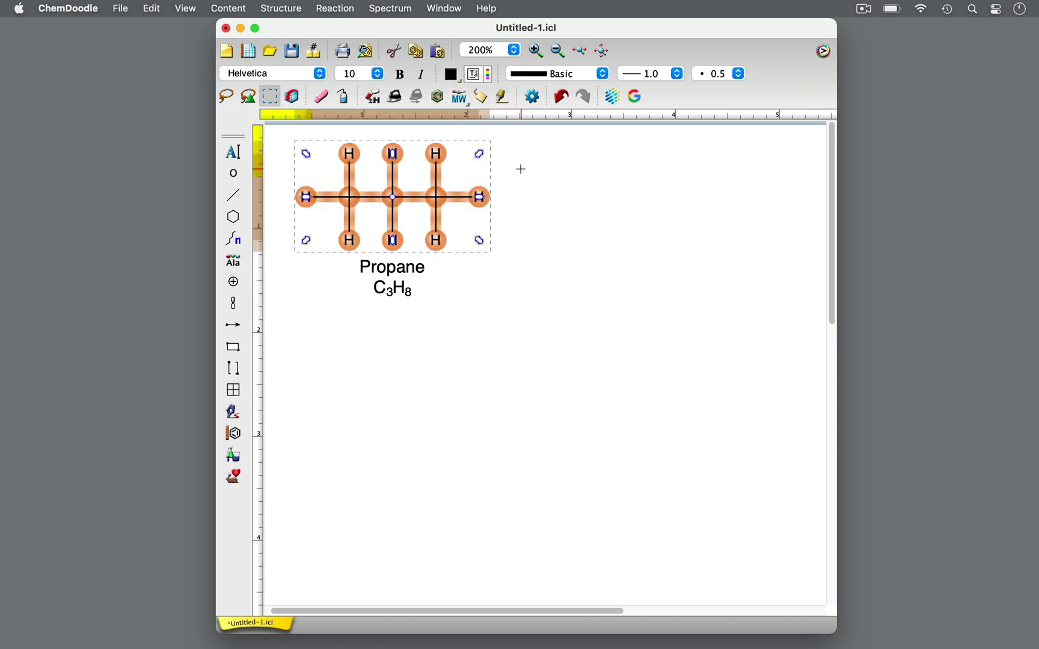
{"action": "left_click", "coordinate": [823, 50]}
{"action": "left_click", "coordinate": [829, 231]}
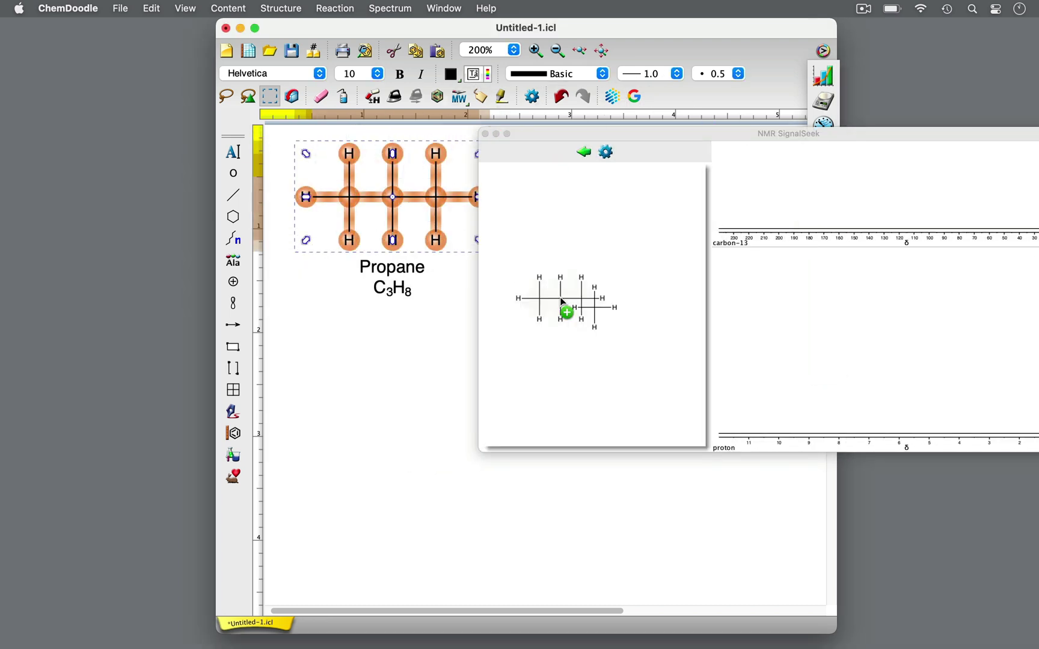
{"action": "left_click_drag", "start_coordinate": [824, 138], "coordinate": [617, 133]}
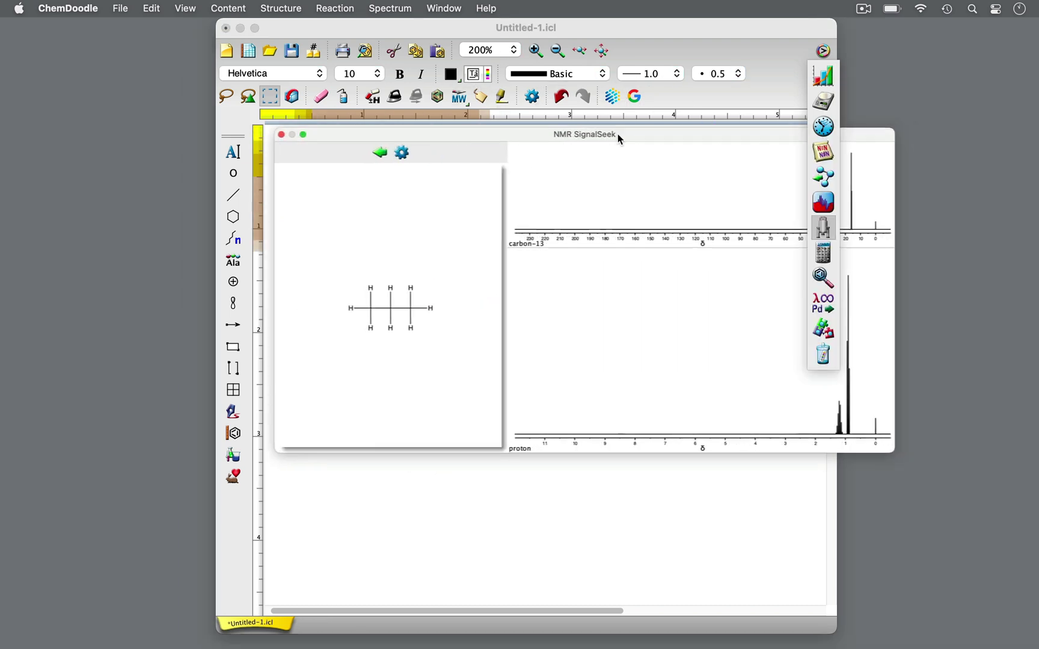
{"action": "left_click", "coordinate": [820, 52]}
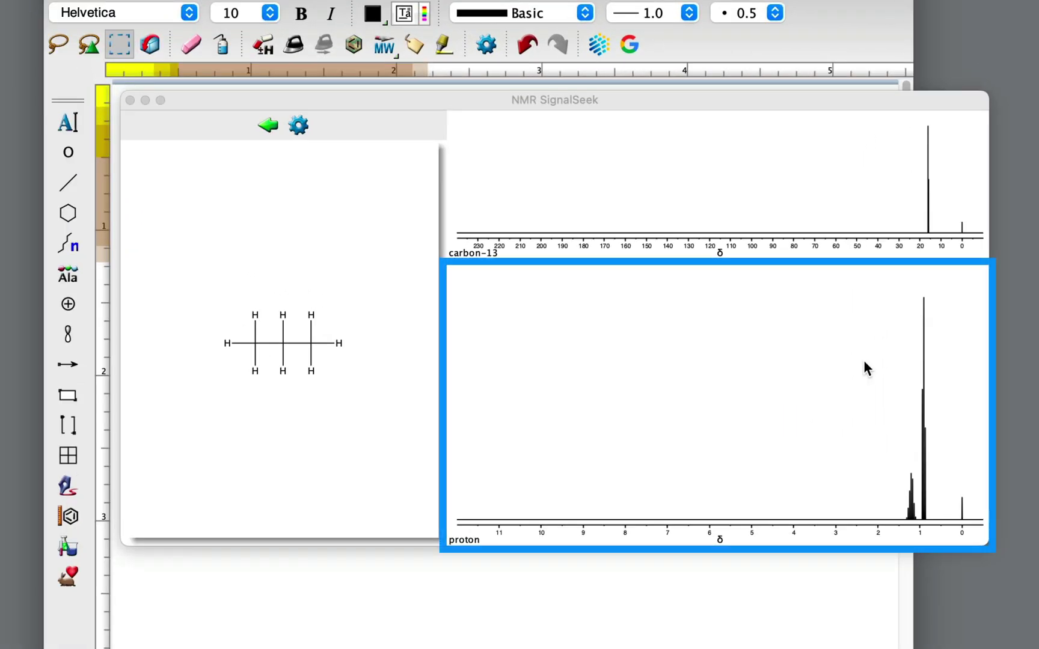
Step: Zoom the proton spectrum to 1.7–0.6 ppm and open details for the 0.909 ppm triplet
{"action": "left_click_drag", "start_coordinate": [891, 502], "coordinate": [939, 495]}
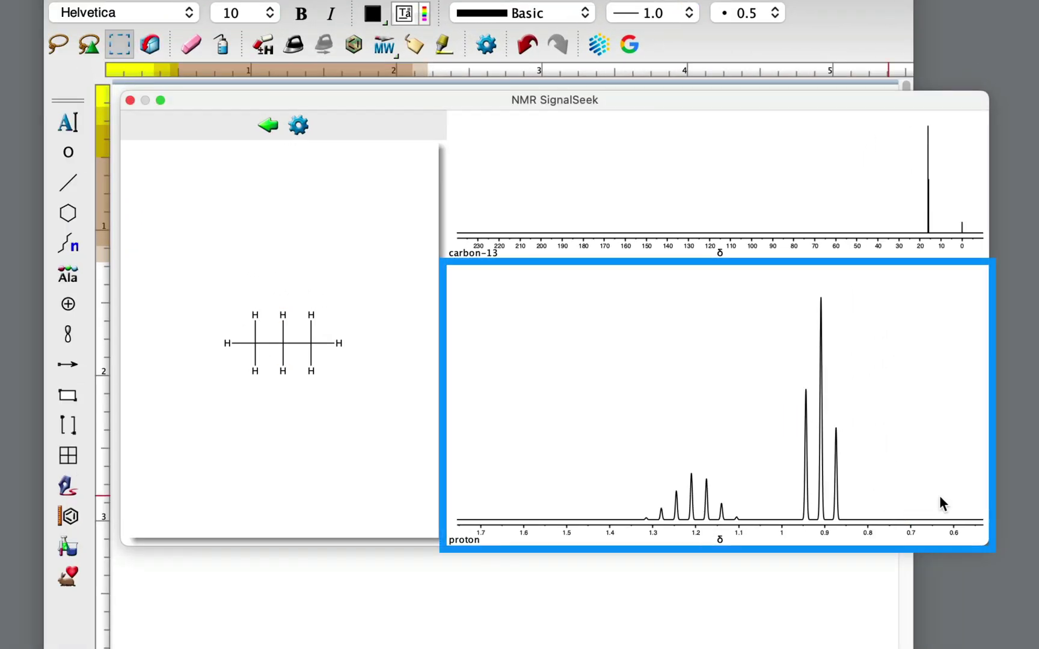
{"action": "mouse_move", "coordinate": [820, 508]}
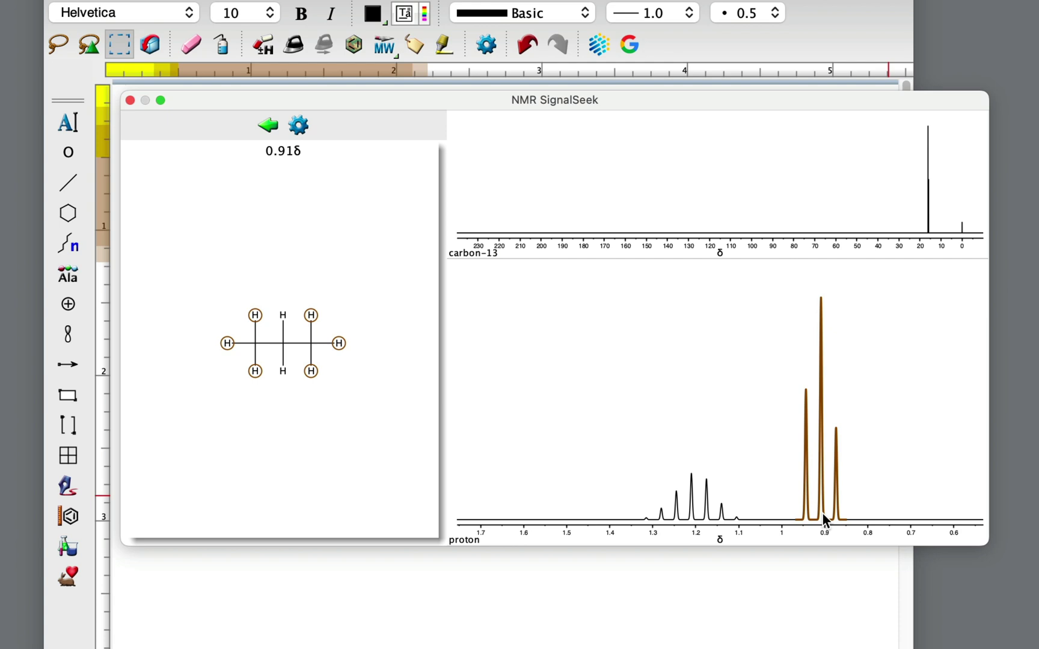
{"action": "left_click", "coordinate": [823, 514]}
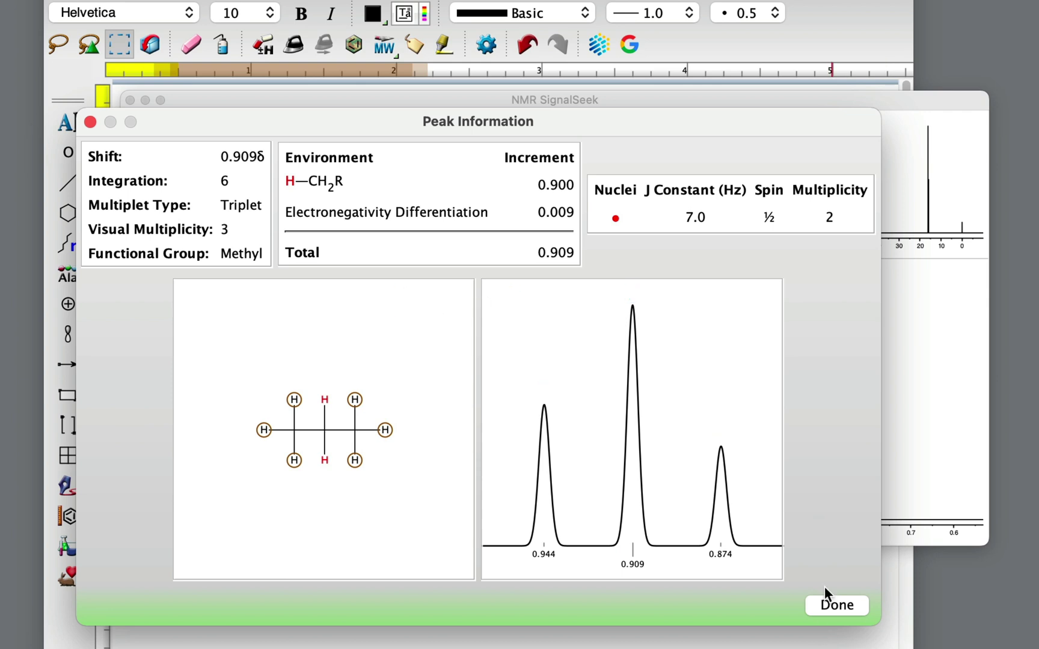
Step: Close the triplet's details and open Peak Information for the 1.21 ppm septet
{"action": "left_click", "coordinate": [832, 604]}
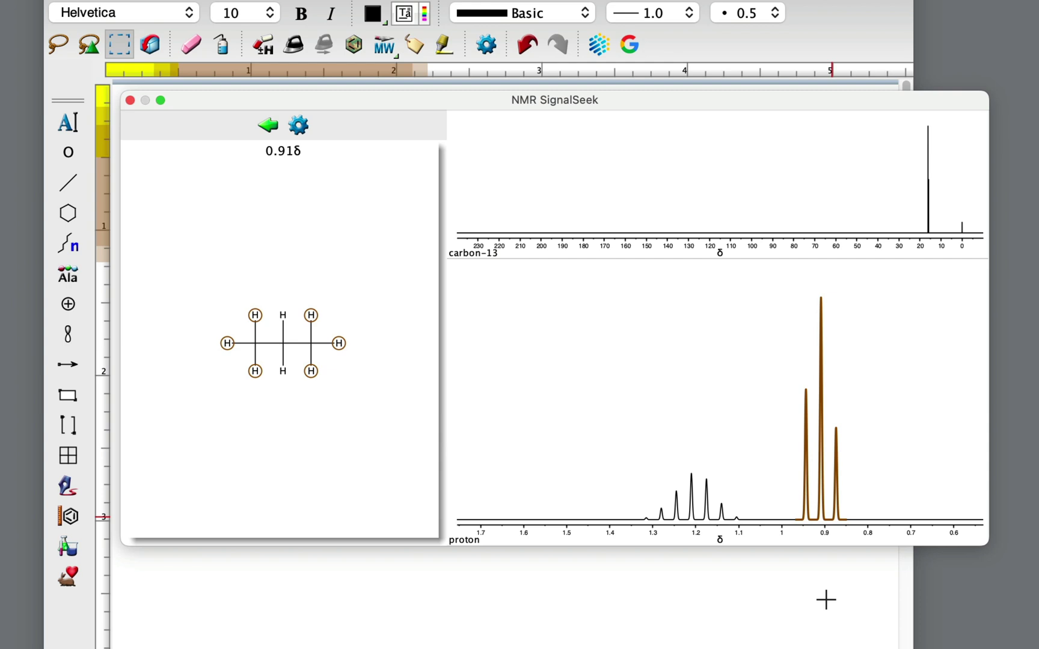
{"action": "left_click", "coordinate": [702, 513]}
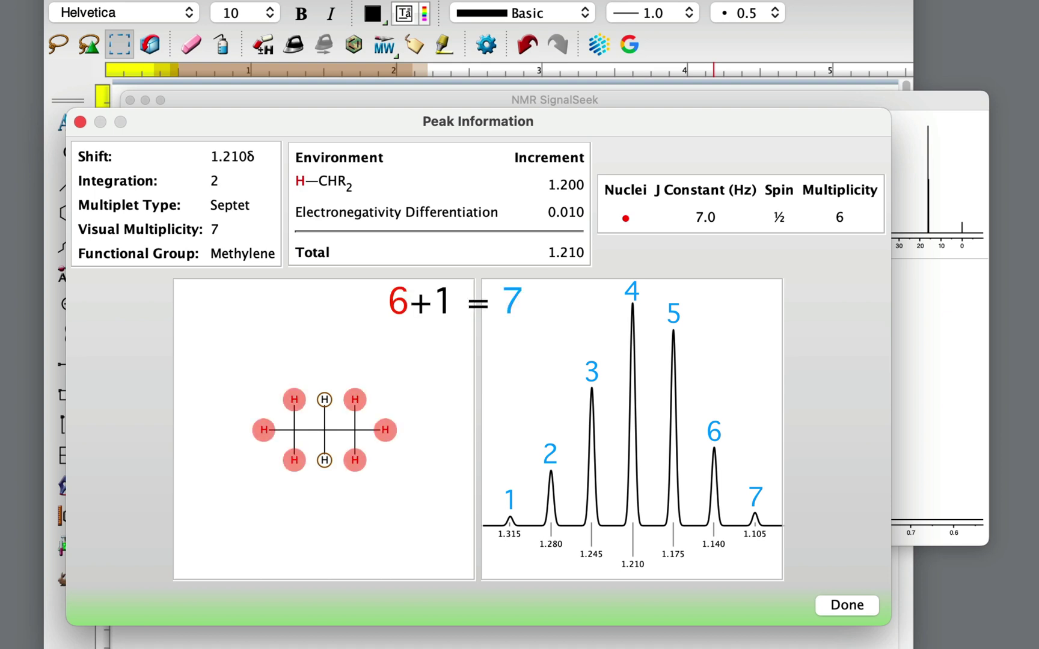
Step: Close the septet's details and SignalSeek, and remove propane's explicit hydrogens
{"action": "left_click", "coordinate": [847, 605]}
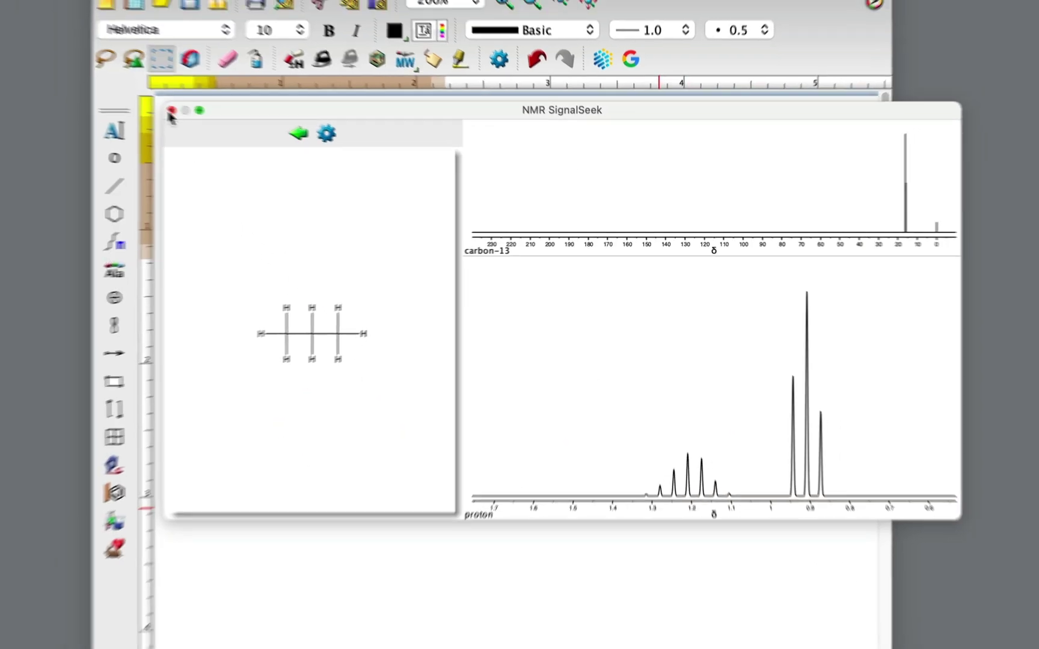
{"action": "left_click", "coordinate": [130, 100]}
{"action": "left_click", "coordinate": [373, 97]}
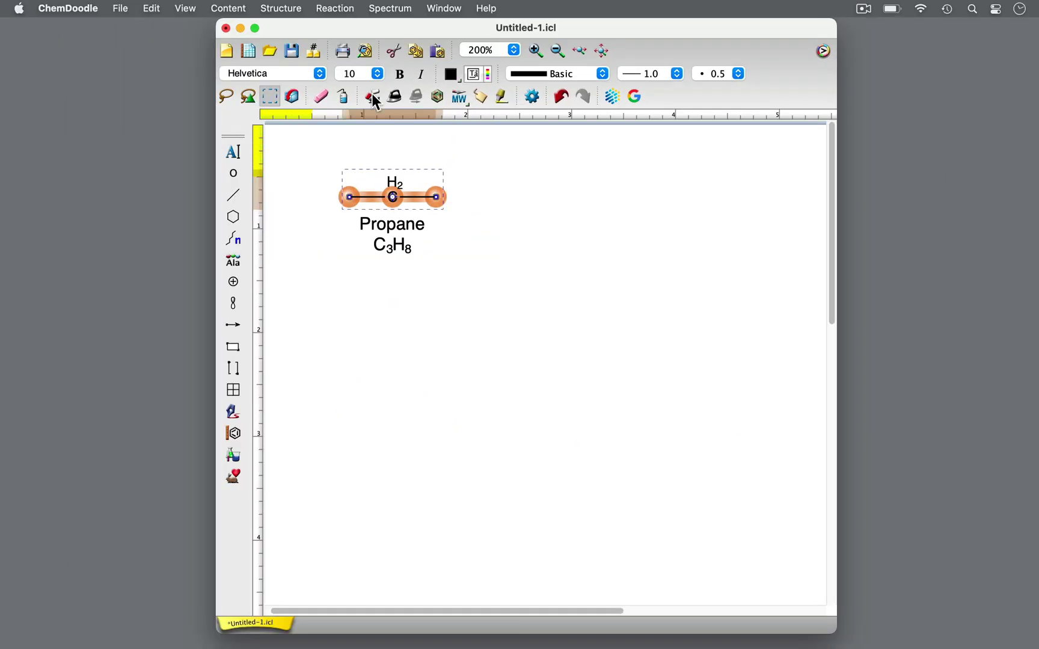
{"action": "left_click", "coordinate": [234, 195]}
{"action": "left_click", "coordinate": [229, 96]}
Step: Add a chlorine at the chain's left end and a carbon at the right, then show all hydrogens
{"action": "left_click", "coordinate": [297, 146]}
{"action": "left_click", "coordinate": [233, 195]}
{"action": "left_click", "coordinate": [347, 196]}
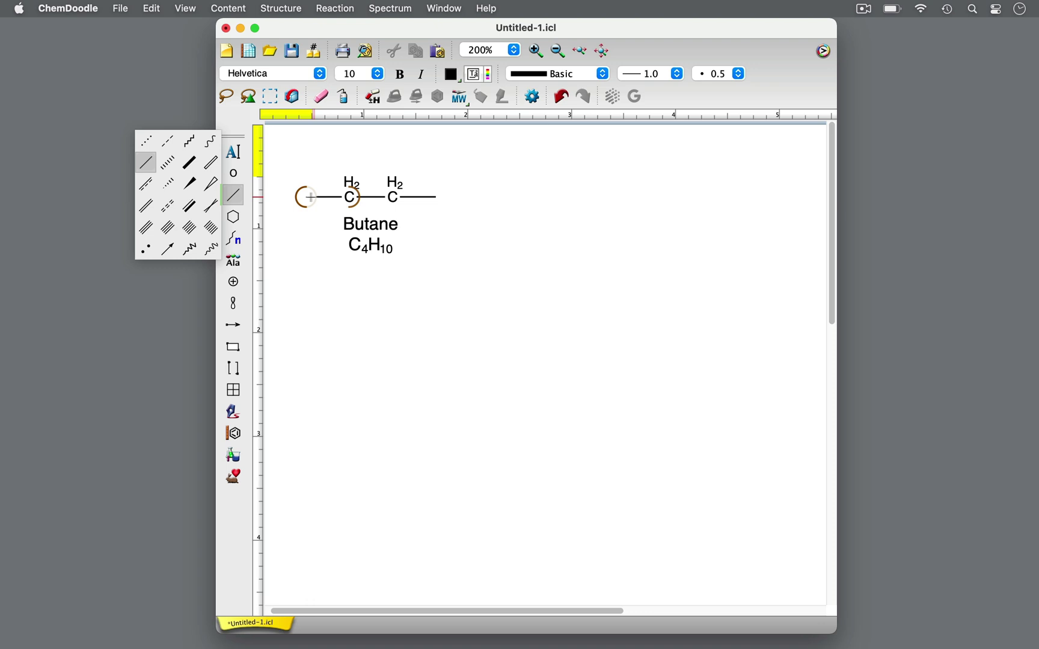
{"action": "key", "text": "l"}
{"action": "left_click", "coordinate": [436, 196]}
{"action": "key", "text": "super+a"}
{"action": "left_click", "coordinate": [372, 96]}
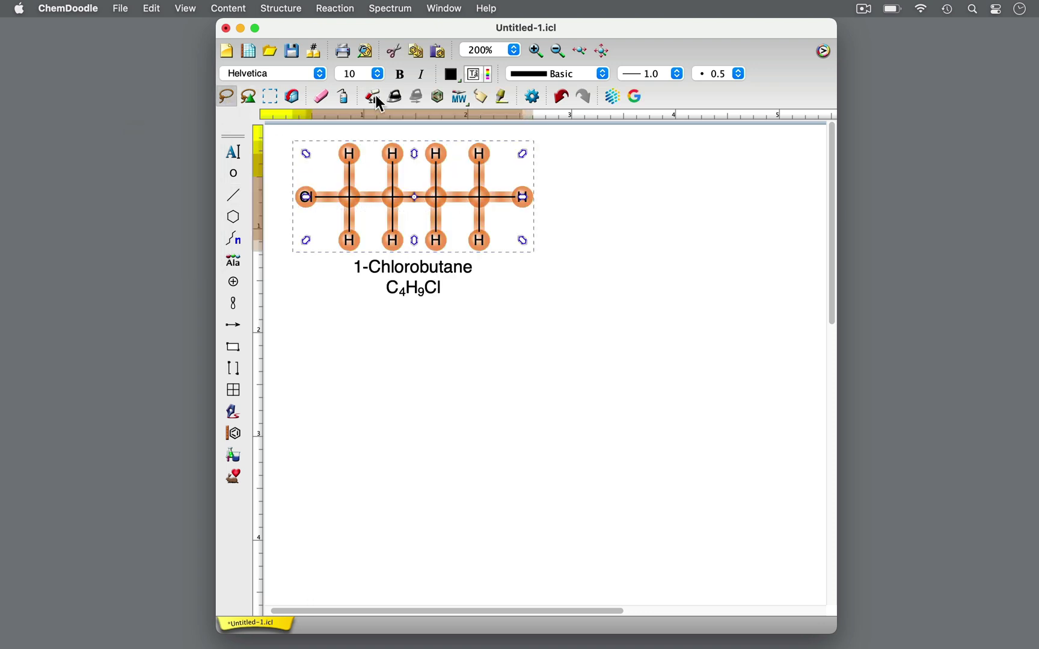
{"action": "left_click", "coordinate": [584, 148]}
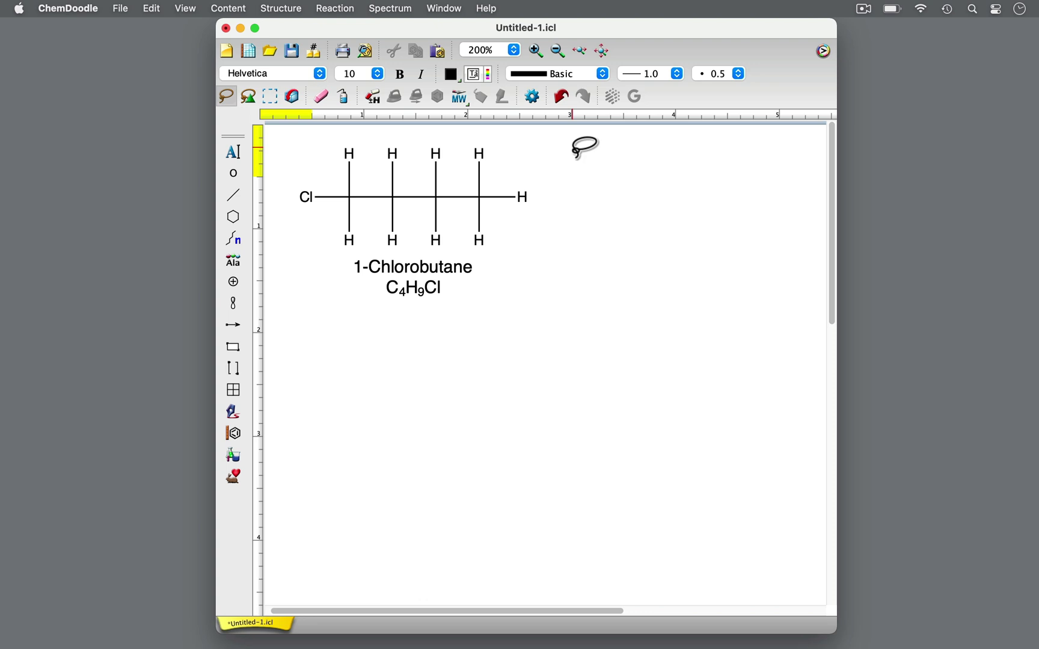
Step: Colour hydrogens from the Cl end: first carbon blue, second carbon red, third carbon green
{"action": "left_click", "coordinate": [348, 154]}
{"action": "left_click", "coordinate": [349, 240], "text": "shift"}
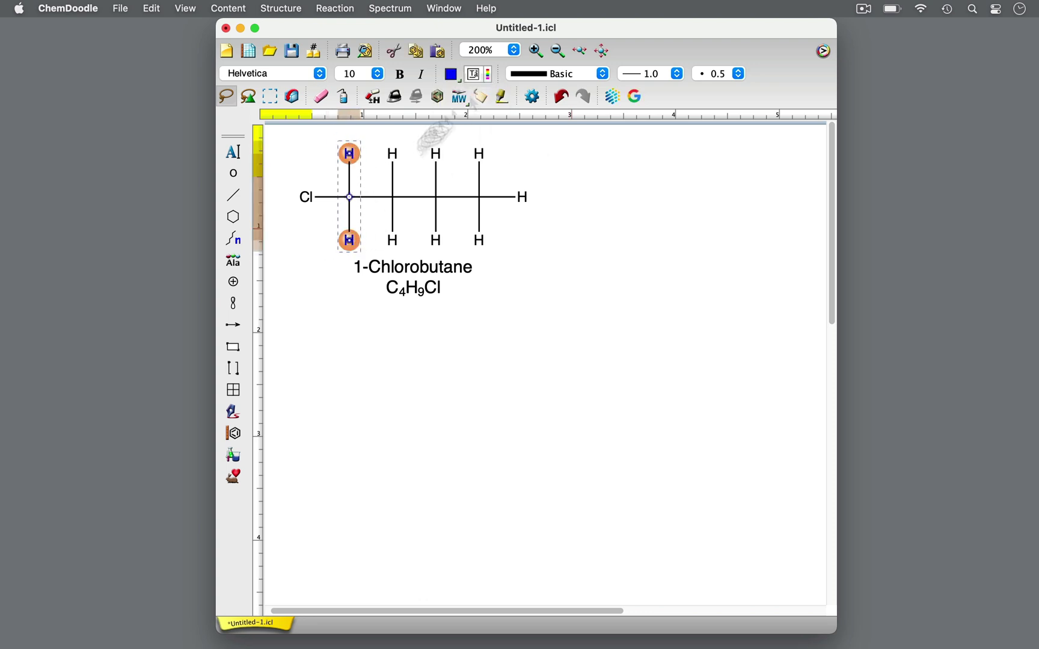
{"action": "left_click", "coordinate": [392, 153]}
{"action": "left_click", "coordinate": [393, 240], "text": "shift"}
{"action": "left_click", "coordinate": [451, 73]}
{"action": "left_click", "coordinate": [436, 154]}
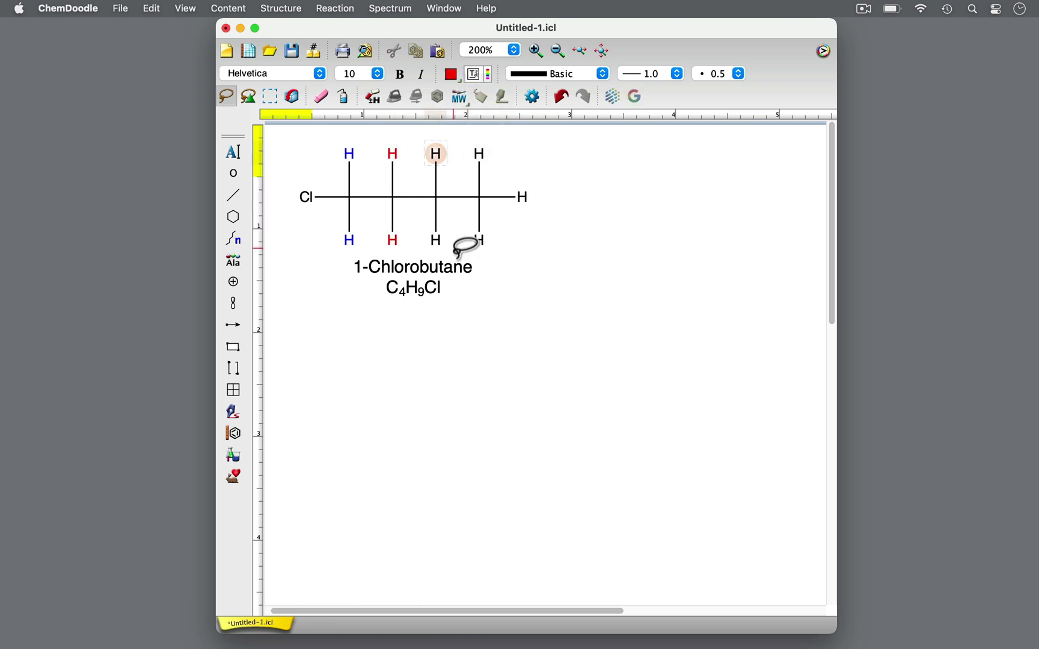
{"action": "left_click", "coordinate": [436, 241], "text": "shift"}
{"action": "left_click", "coordinate": [451, 74]}
{"action": "left_click", "coordinate": [498, 89]}
Step: Colour the three terminal methyl hydrogens magenta
{"action": "left_click_drag", "start_coordinate": [475, 138], "coordinate": [496, 139]}
{"action": "left_click", "coordinate": [451, 73]}
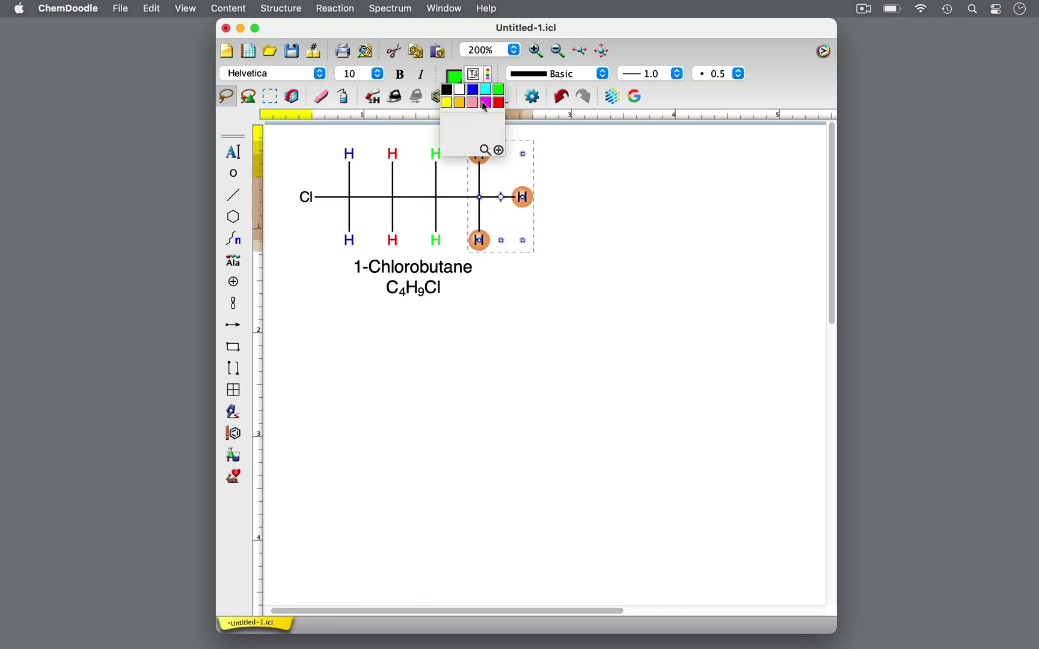
{"action": "left_click", "coordinate": [485, 102]}
Step: Reset the current colour to black and predict 1-chlorobutane's NMR spectra in NMR SignalSeek
{"action": "double_click", "coordinate": [348, 239]}
{"action": "left_click", "coordinate": [451, 73]}
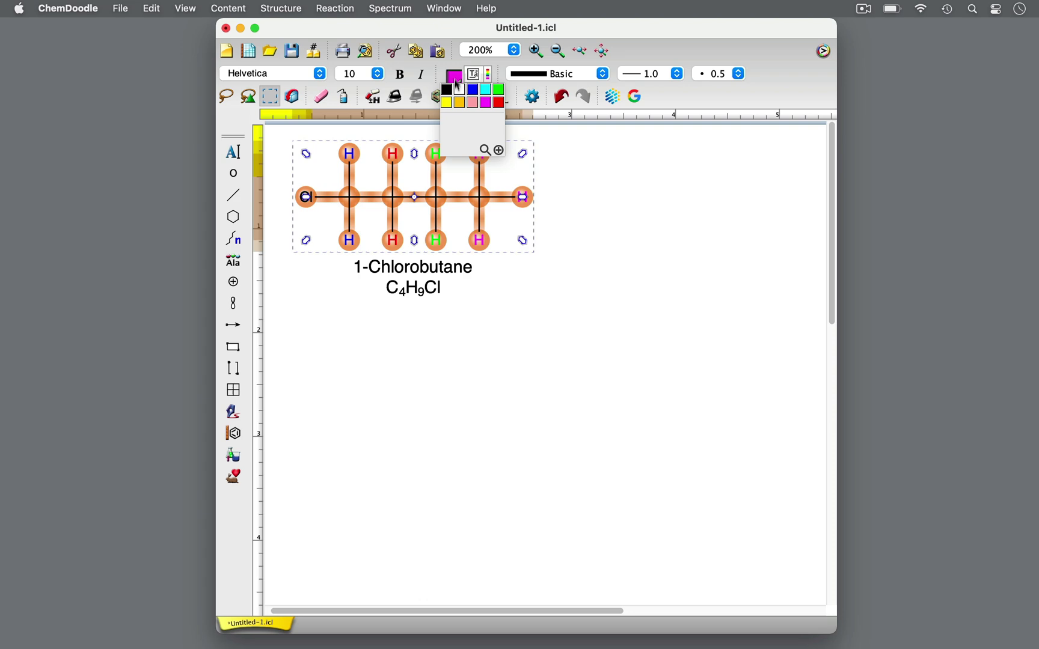
{"action": "left_click", "coordinate": [450, 96]}
{"action": "left_click", "coordinate": [825, 53]}
{"action": "left_click", "coordinate": [823, 227]}
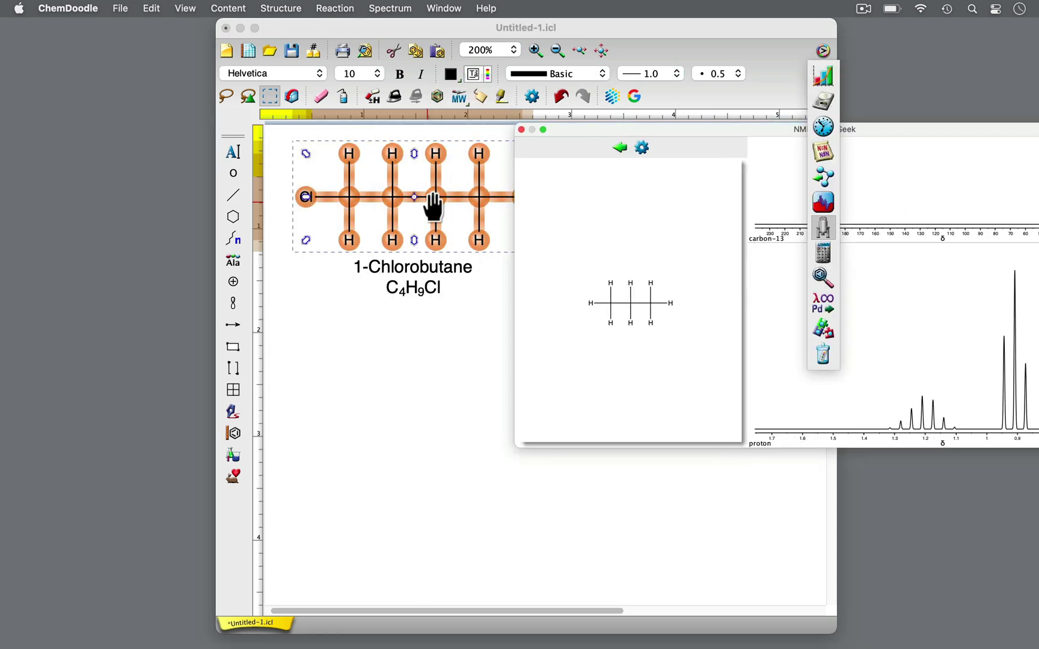
Step: Zoom the proton spectrum to about 3.2–0.9 ppm and open the 0.910 ppm methyl triplet's peak details
{"action": "left_click_drag", "start_coordinate": [742, 133], "coordinate": [521, 136]}
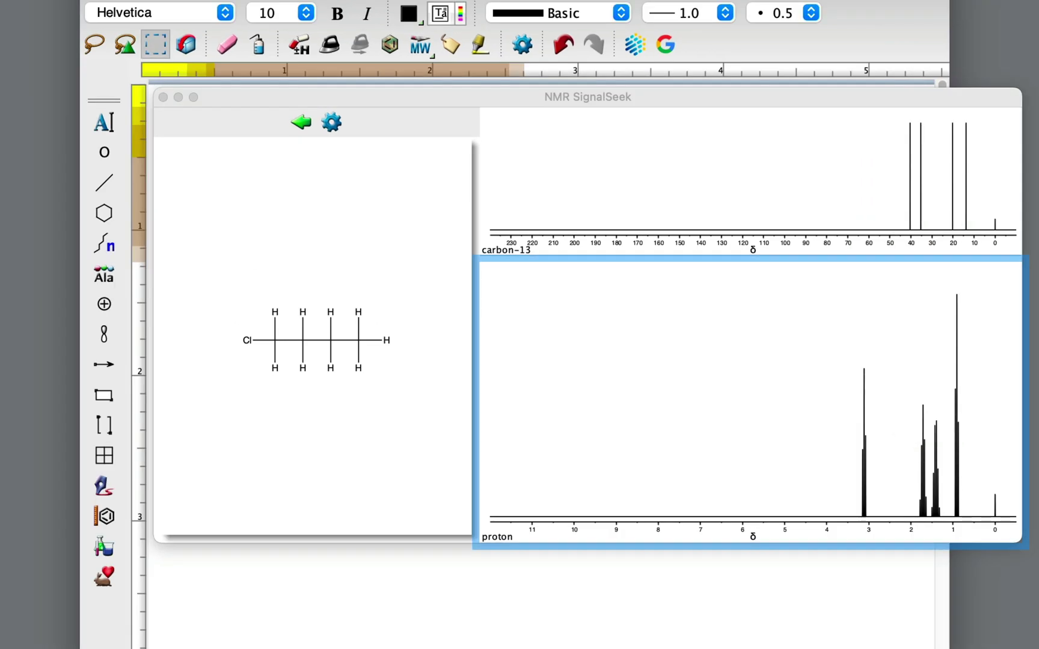
{"action": "left_click_drag", "start_coordinate": [853, 490], "coordinate": [963, 484]}
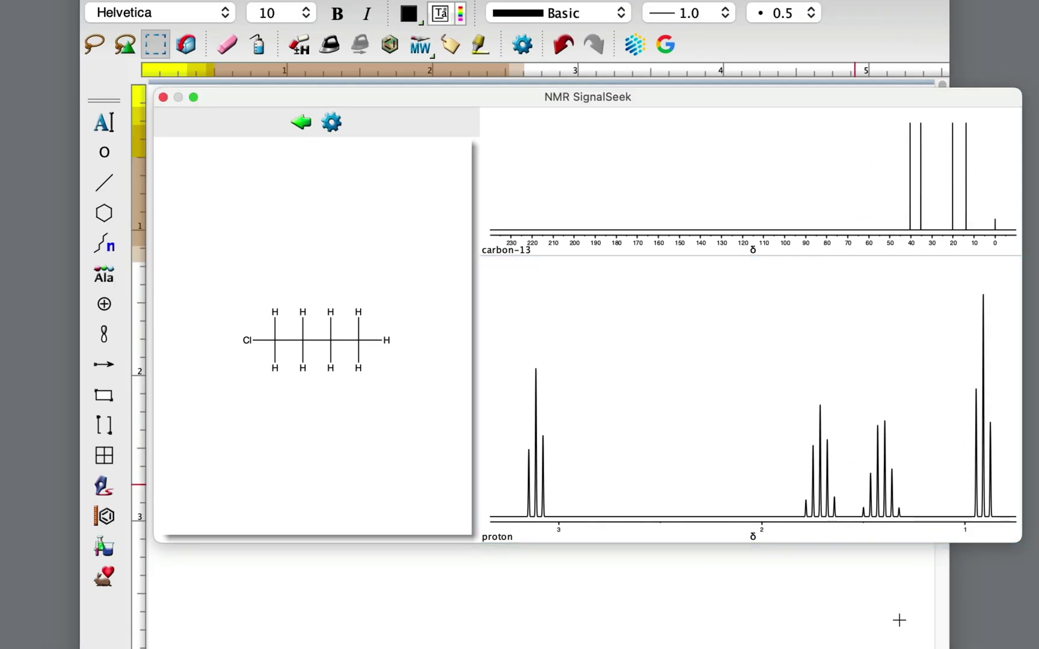
{"action": "mouse_move", "coordinate": [980, 514]}
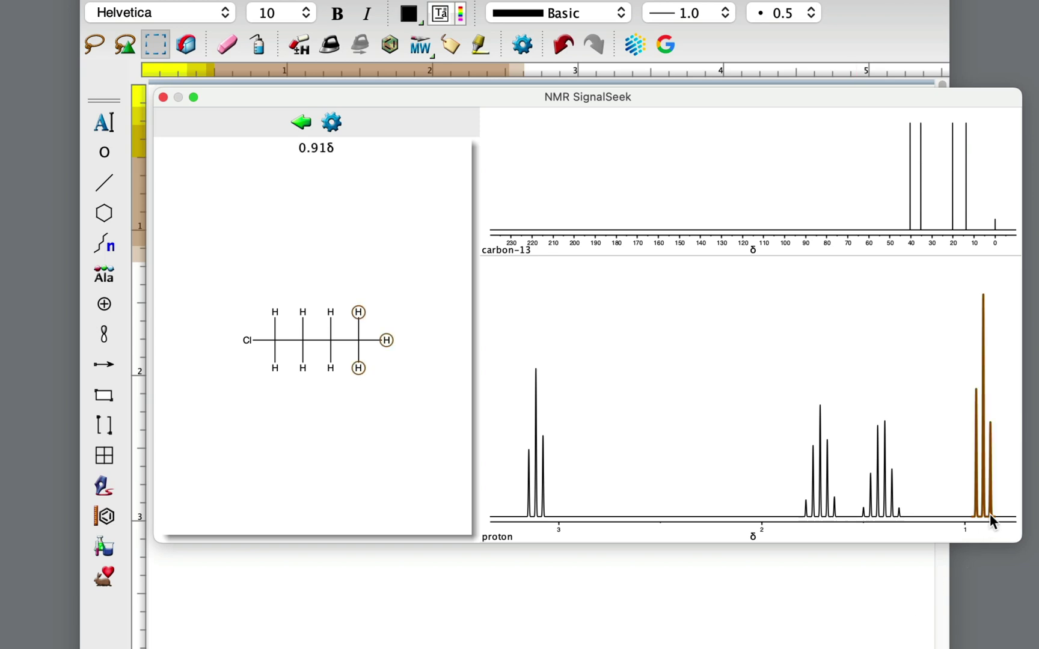
{"action": "left_click", "coordinate": [989, 514]}
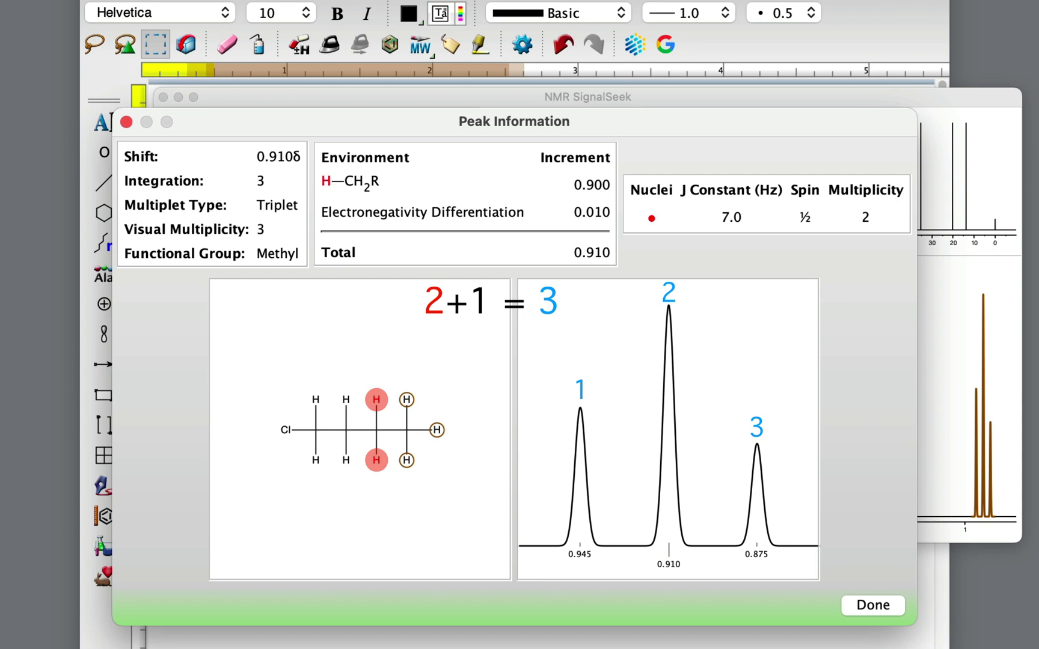
{"action": "left_click", "coordinate": [872, 605]}
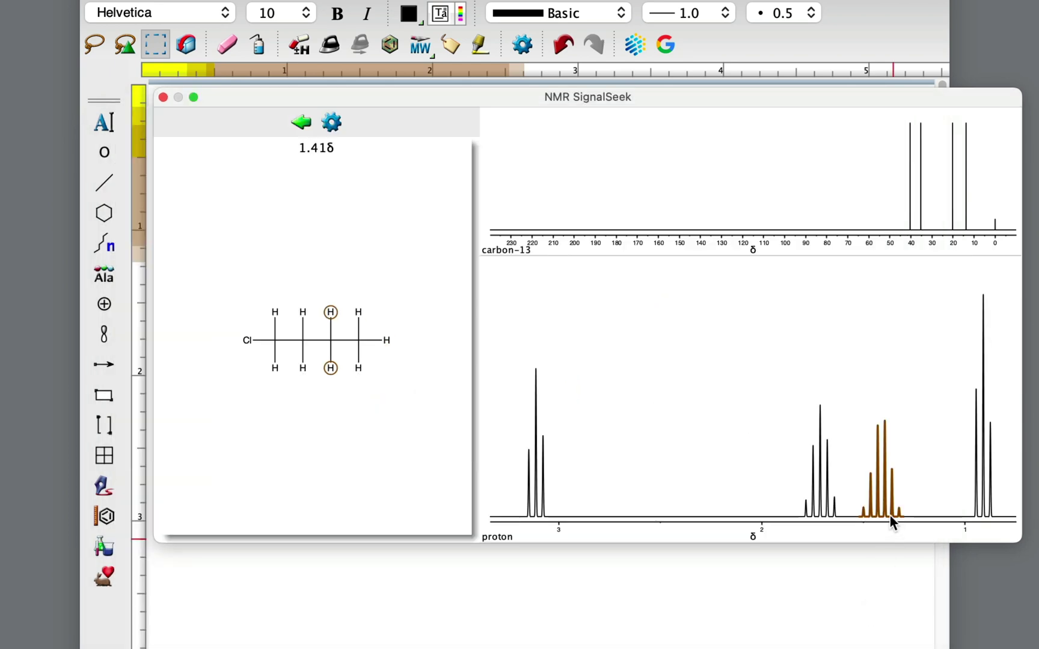
{"action": "left_click", "coordinate": [889, 516]}
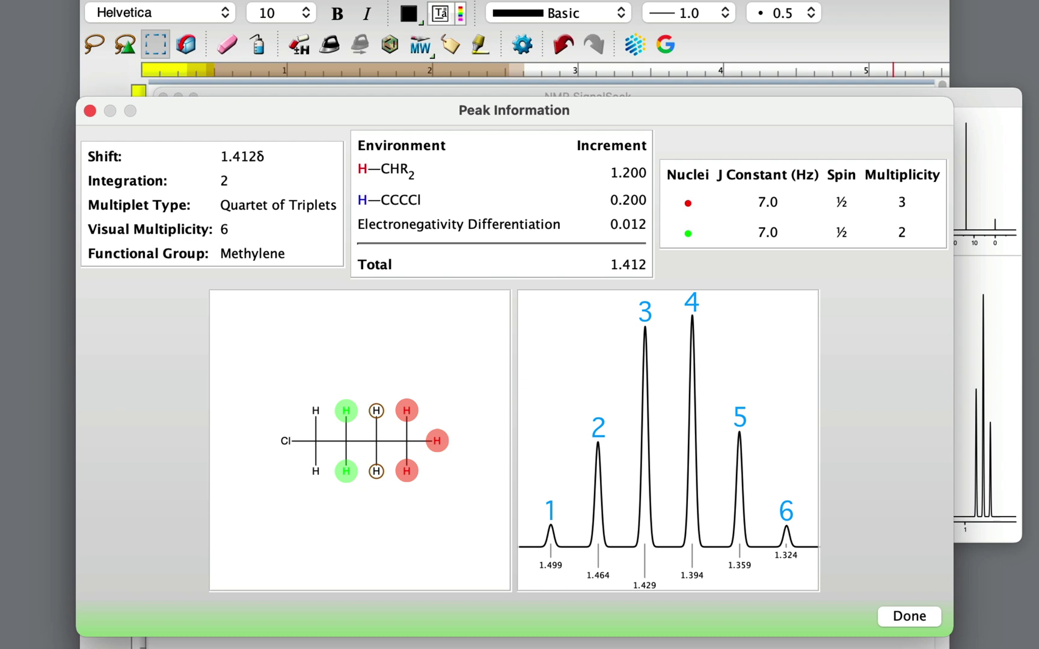
{"action": "left_click", "coordinate": [890, 616]}
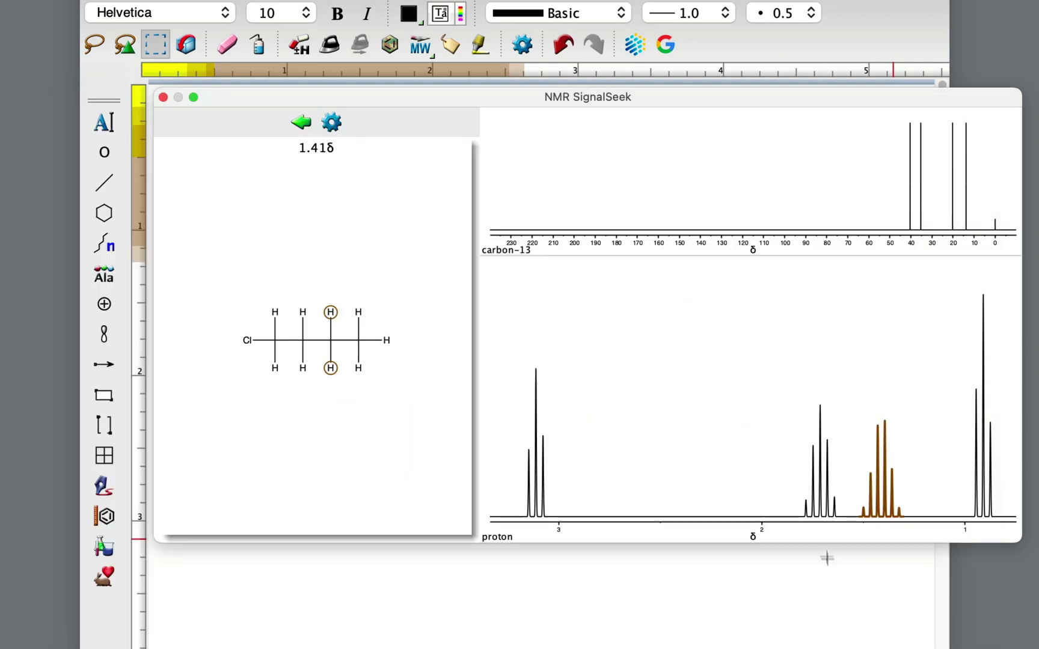
{"action": "left_click", "coordinate": [822, 517]}
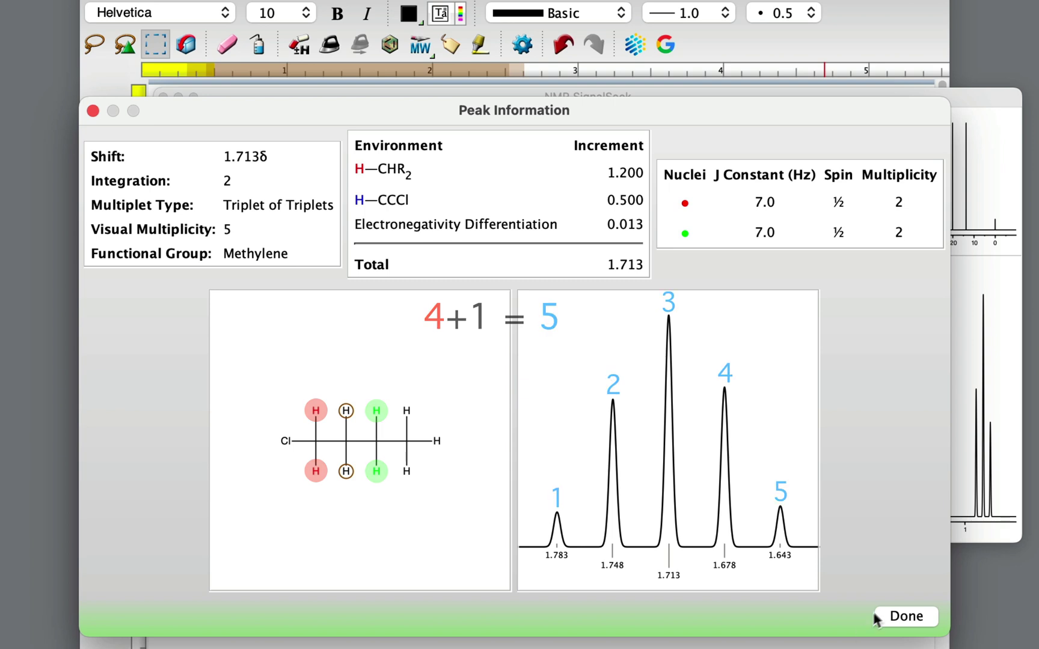
{"action": "left_click", "coordinate": [908, 616]}
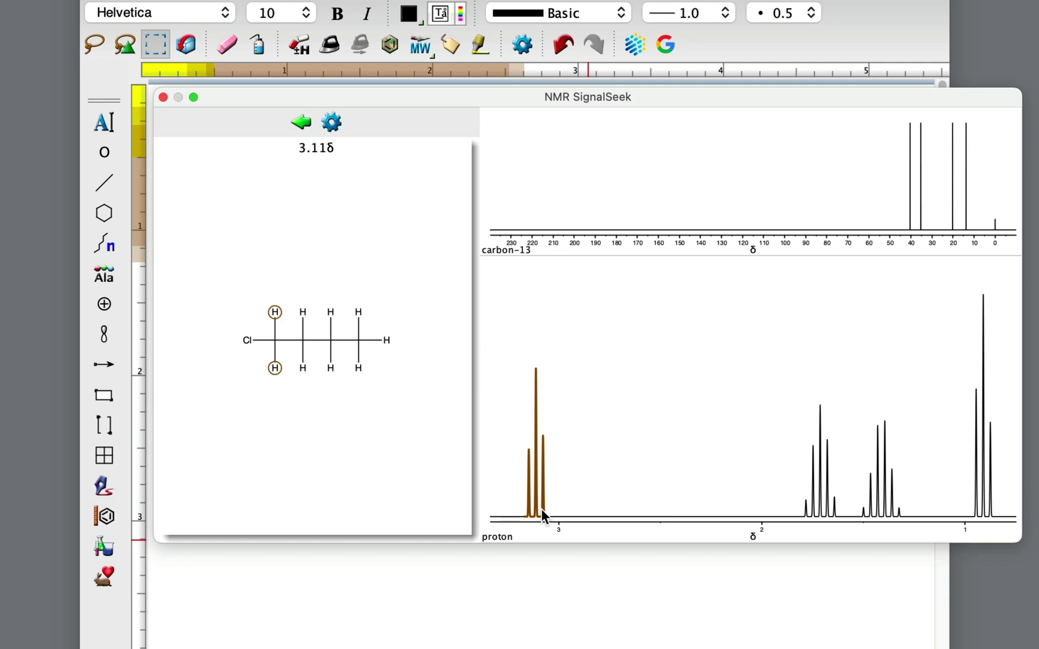
Step: Review the 3.112 ppm triplet's peak details, then restore the proton spectrum to 0–11 ppm
{"action": "left_click", "coordinate": [541, 509]}
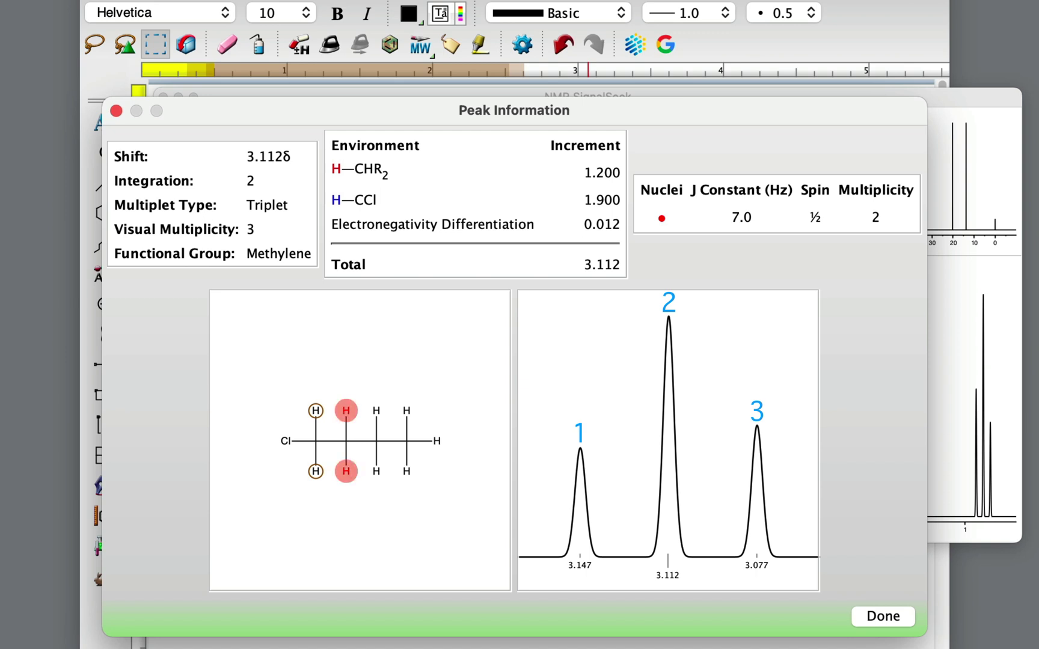
{"action": "left_click", "coordinate": [899, 616]}
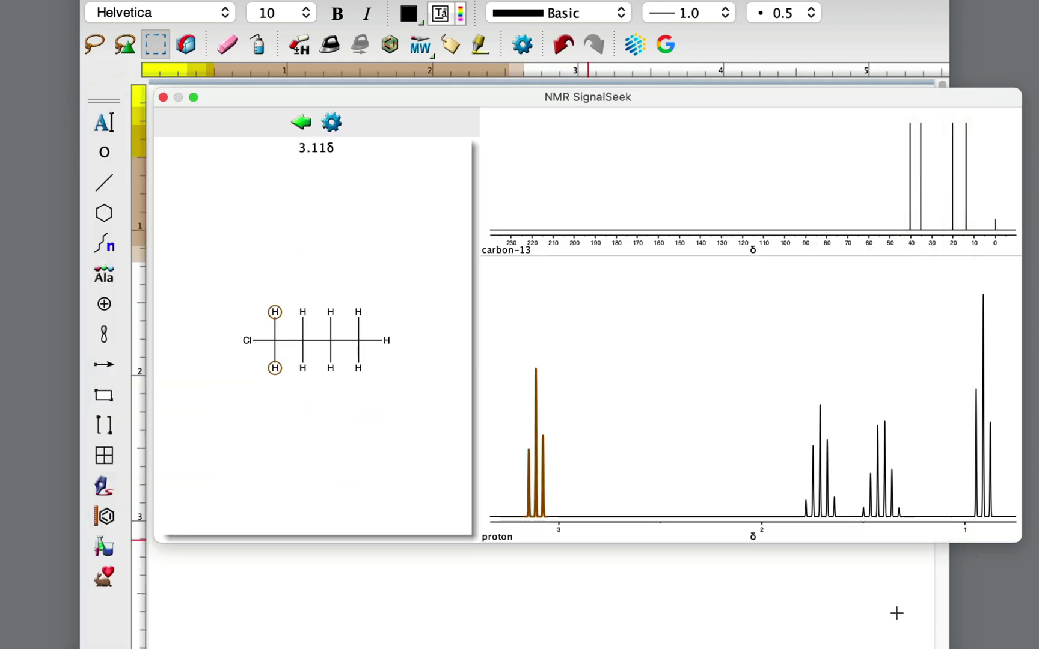
{"action": "double_click", "coordinate": [708, 469]}
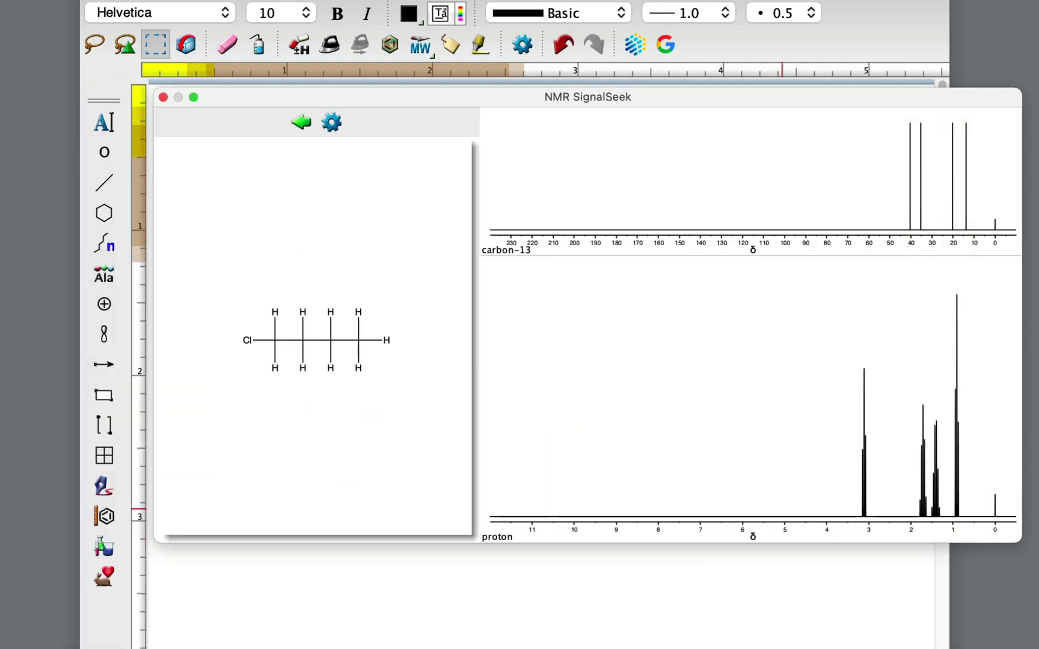